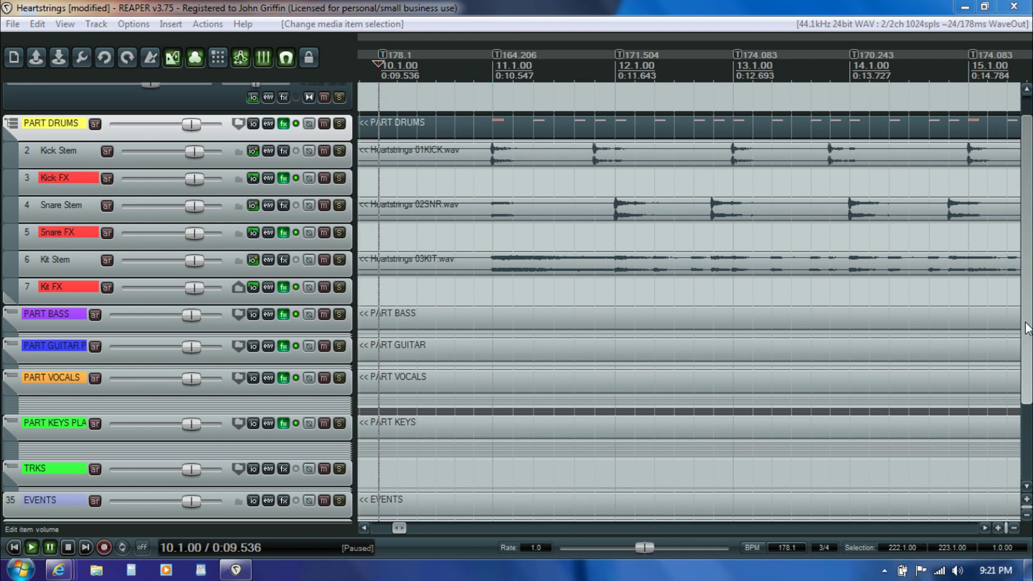
- Open the BEAT MIDI item to examine its Up Beats and Downbeat notes, and close it again
left_click_drag(1028, 330, 1029, 441)
double_click(412, 450)
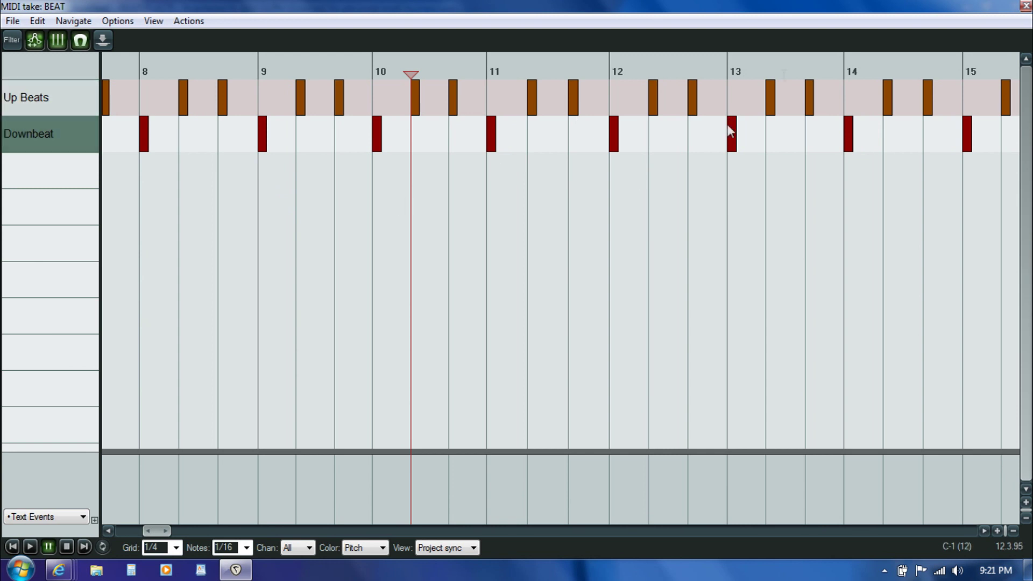
left_click(1026, 5)
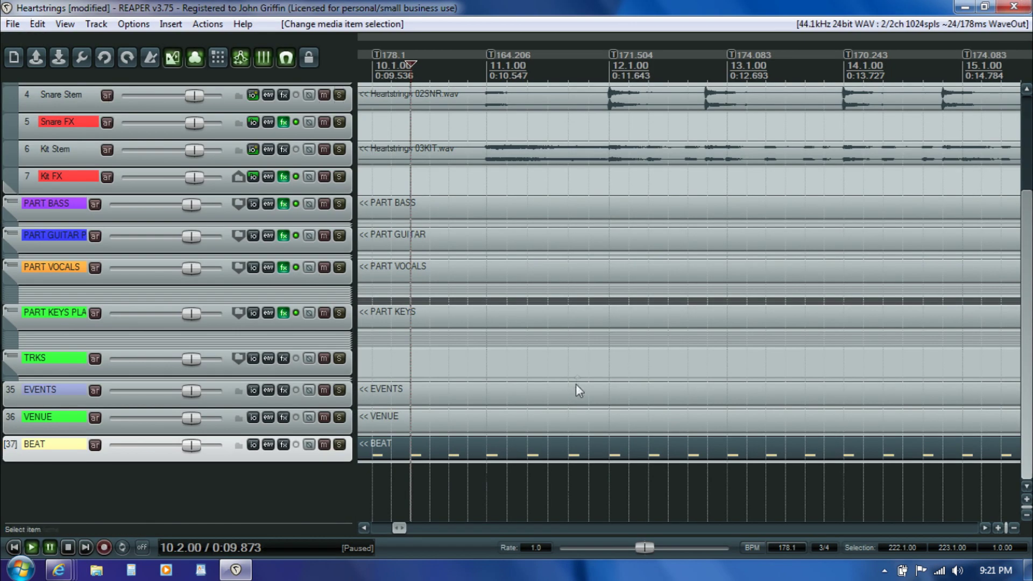
- Open the PART DRUMS MIDI item and show its DRUM ANIMATION lanes down to KICK RF
scroll(1029, 164, "up", 5)
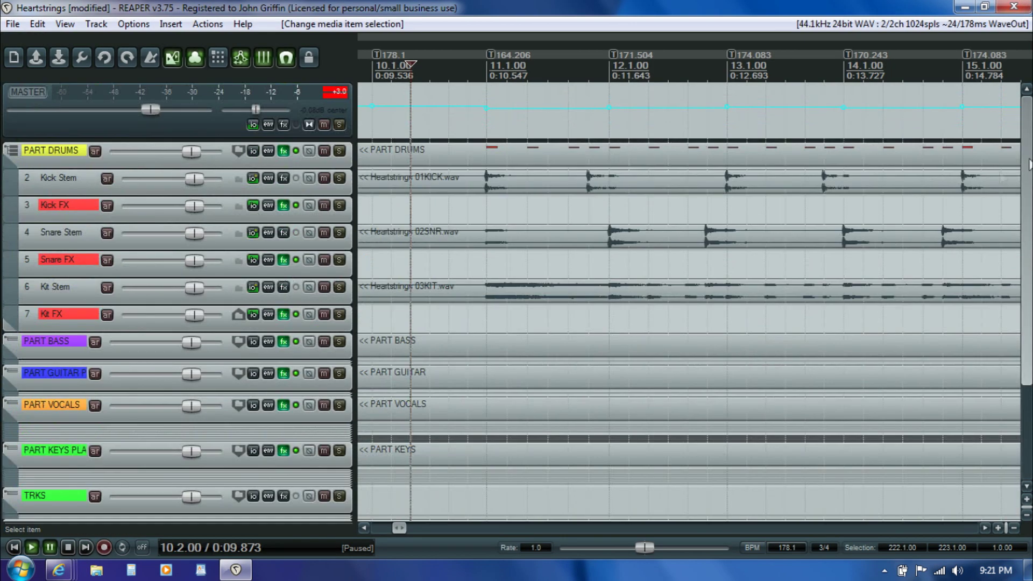
double_click(427, 150)
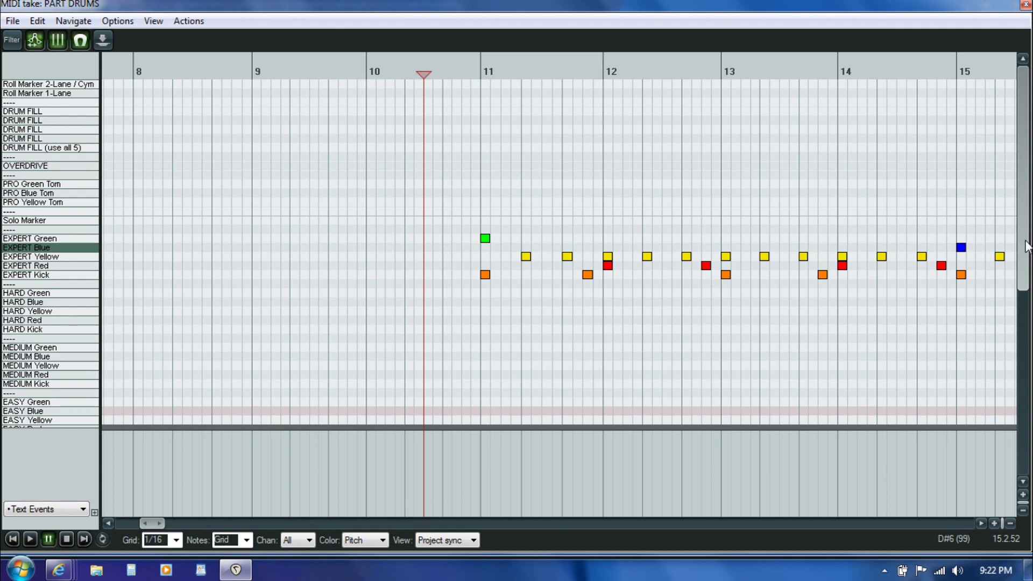
scroll(1023, 286, "down", 2)
scroll(1023, 286, "down", 2)
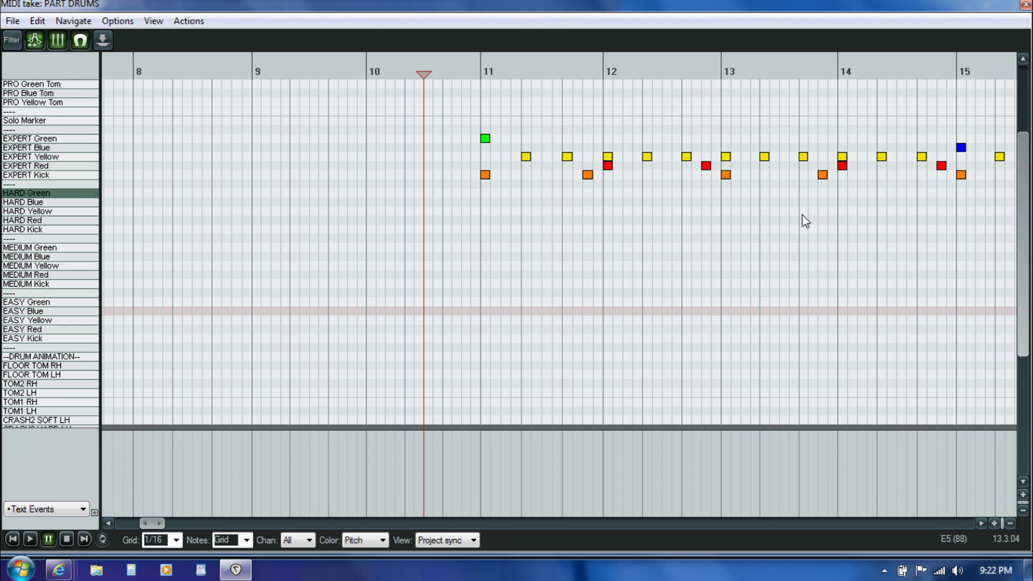
left_click_drag(1026, 263, 1002, 404)
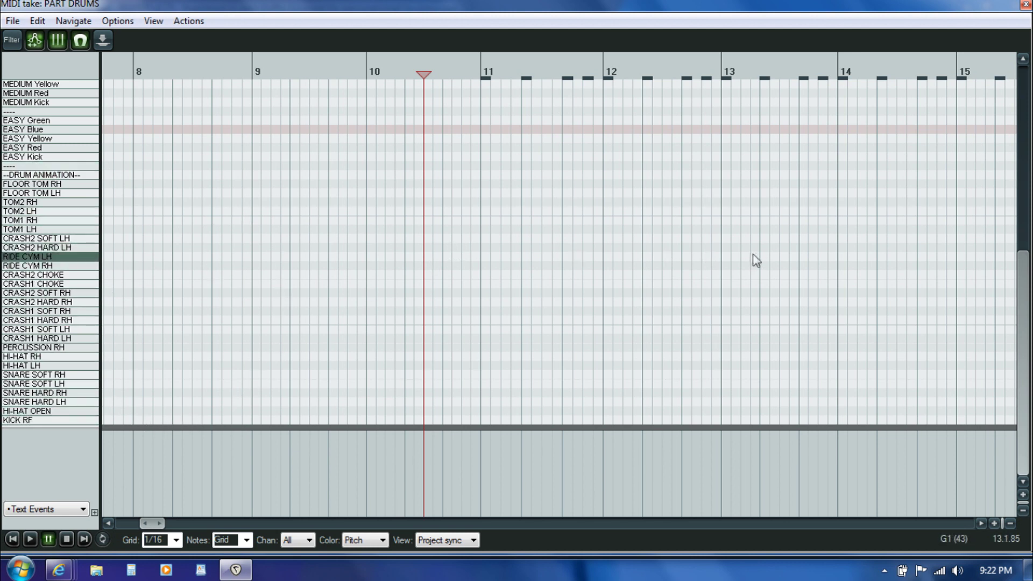
mouse_move(1028, 328)
left_mouse_down()
mouse_move(1028, 174)
mouse_move(1029, 328)
left_mouse_up()
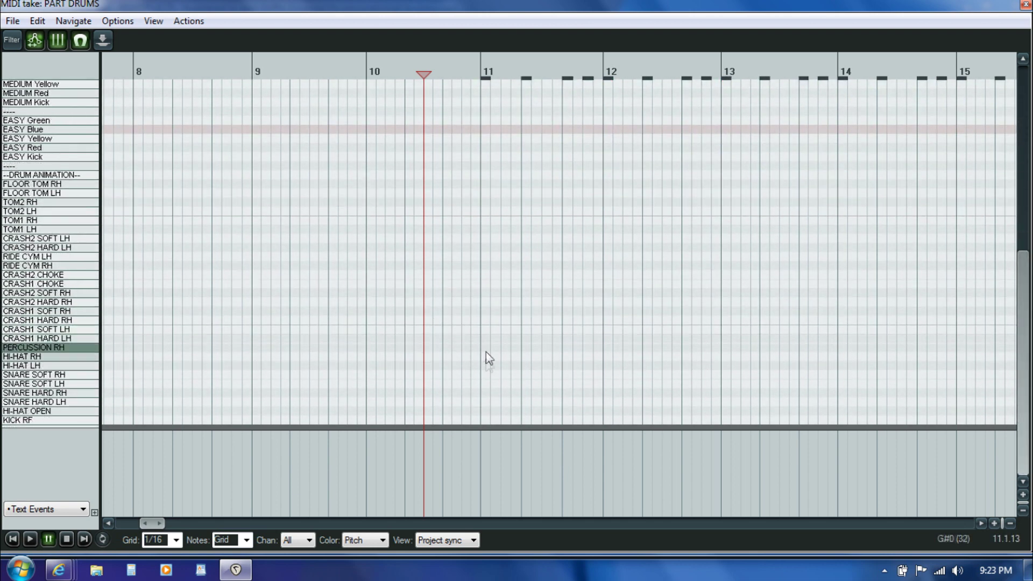
left_click(483, 419)
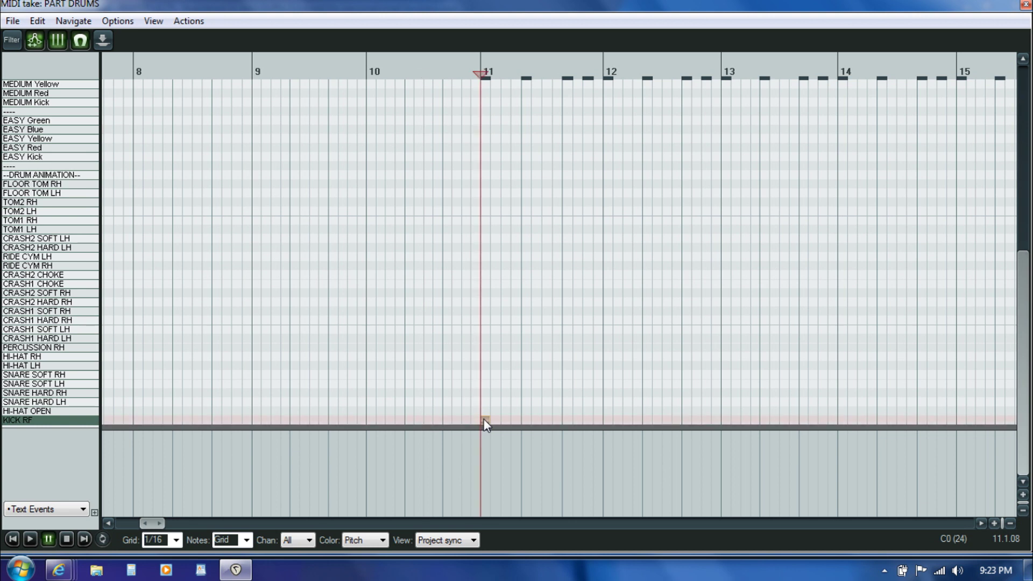
left_click(1023, 496)
left_click(1023, 496)
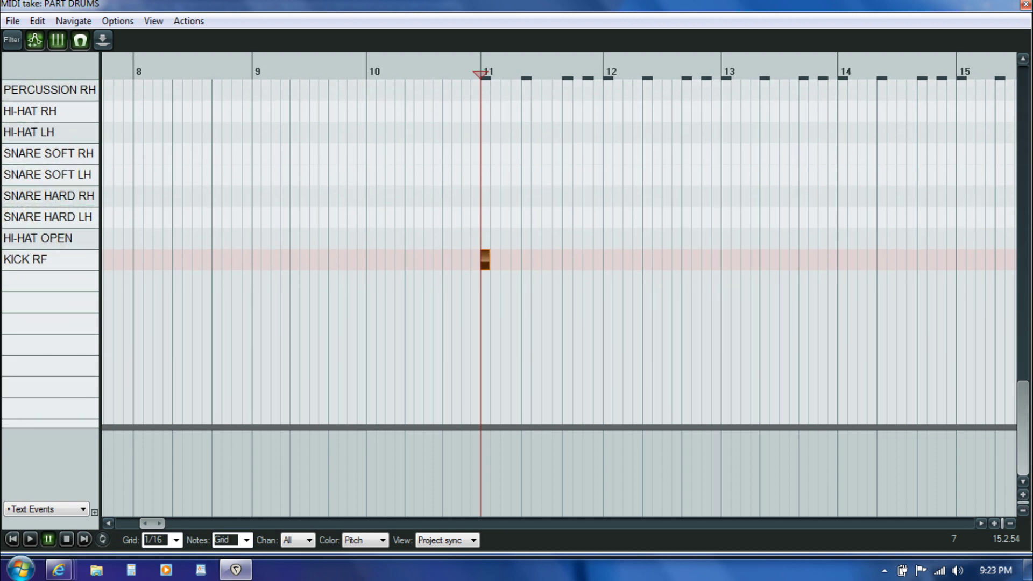
mouse_move(1023, 398)
left_mouse_down()
mouse_move(1023, 377)
mouse_move(1024, 401)
left_mouse_up()
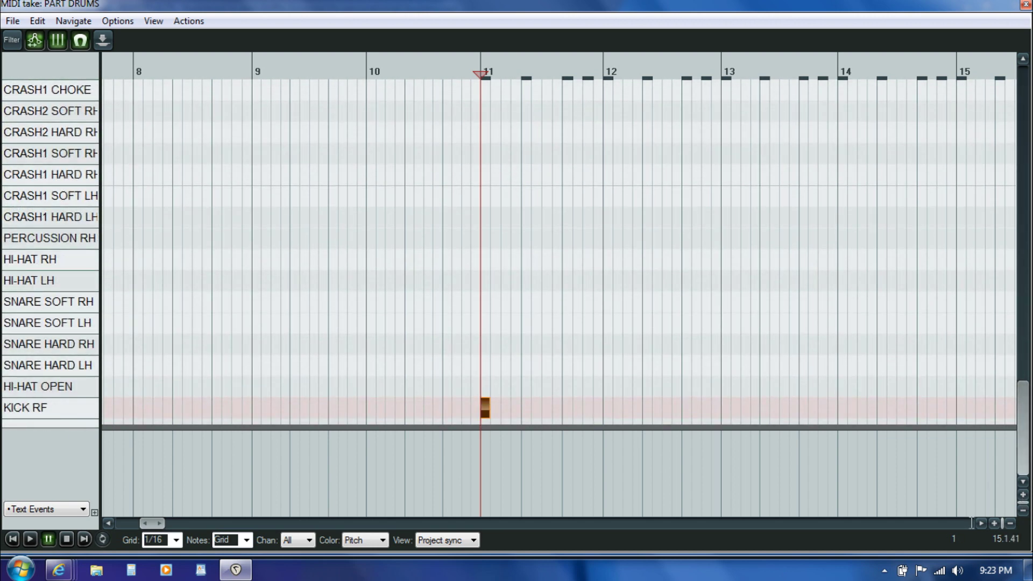
left_click(994, 522)
left_click(994, 523)
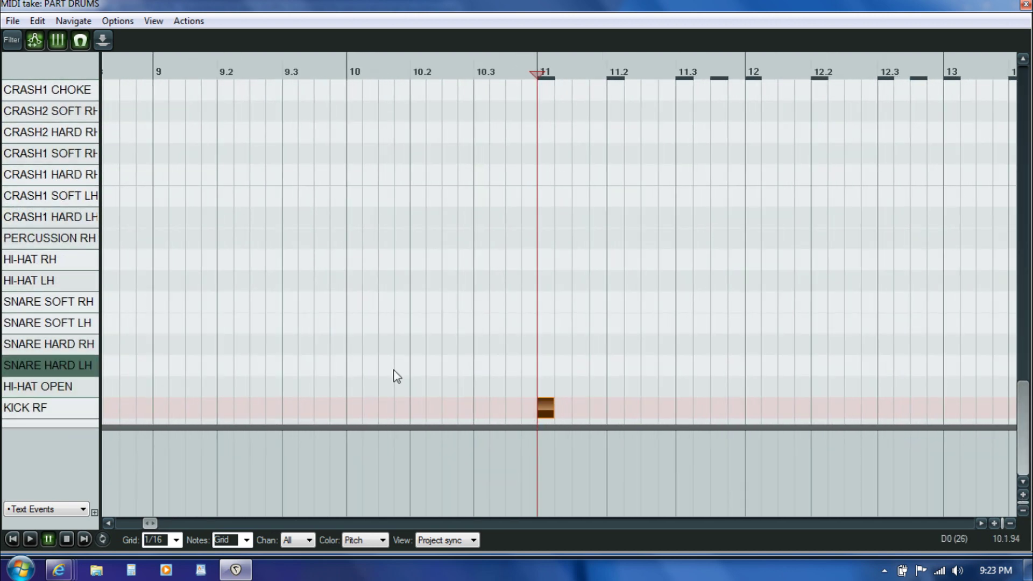
left_click(445, 379)
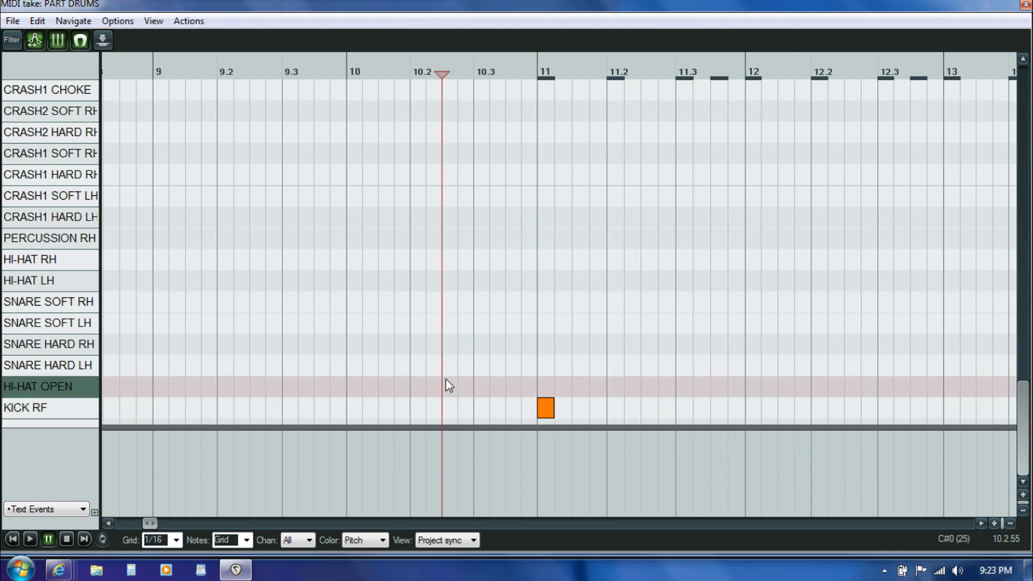
left_click(541, 364)
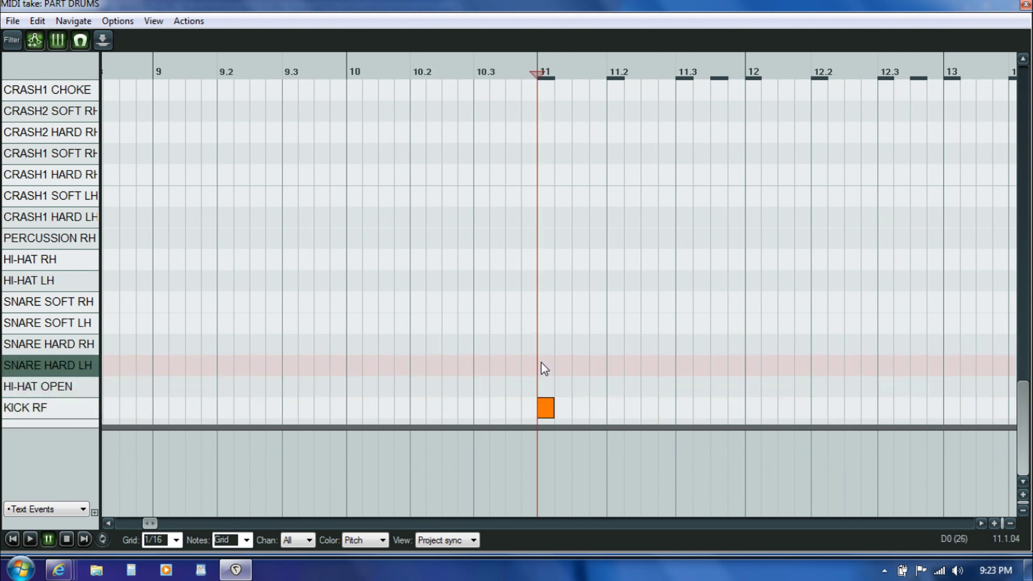
left_click(546, 408)
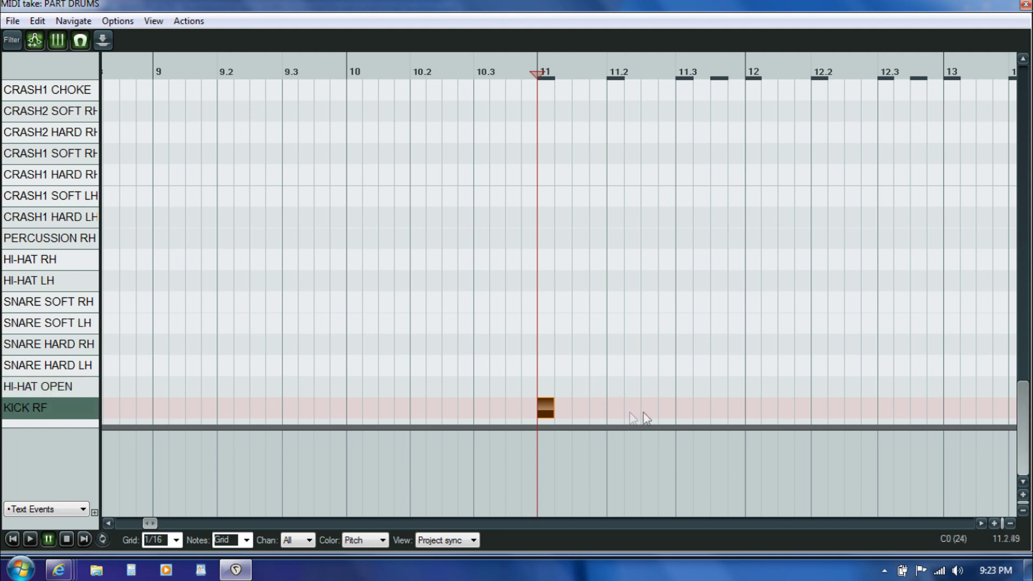
scroll(647, 417, "up", 10)
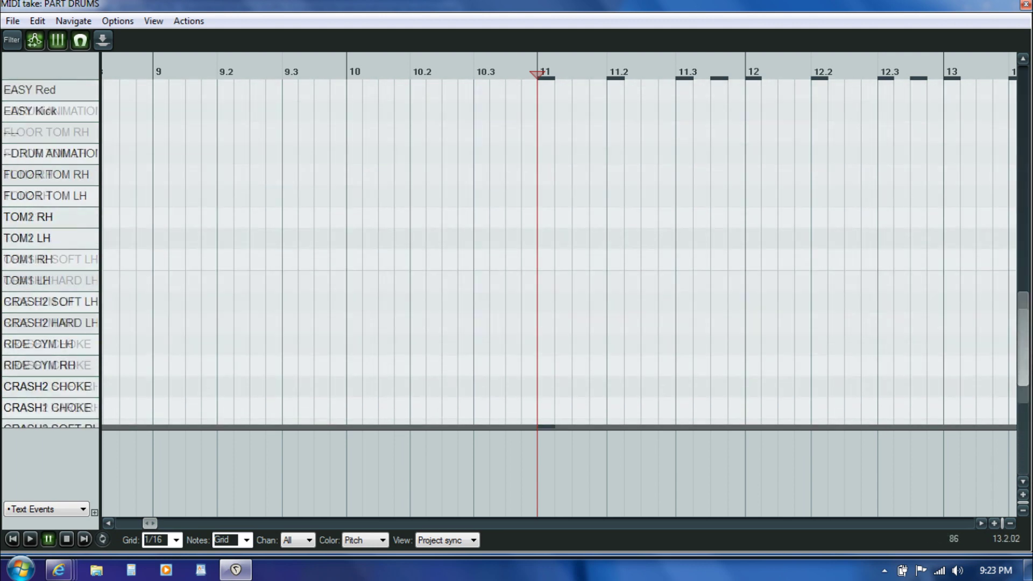
scroll(675, 476, "down", 15)
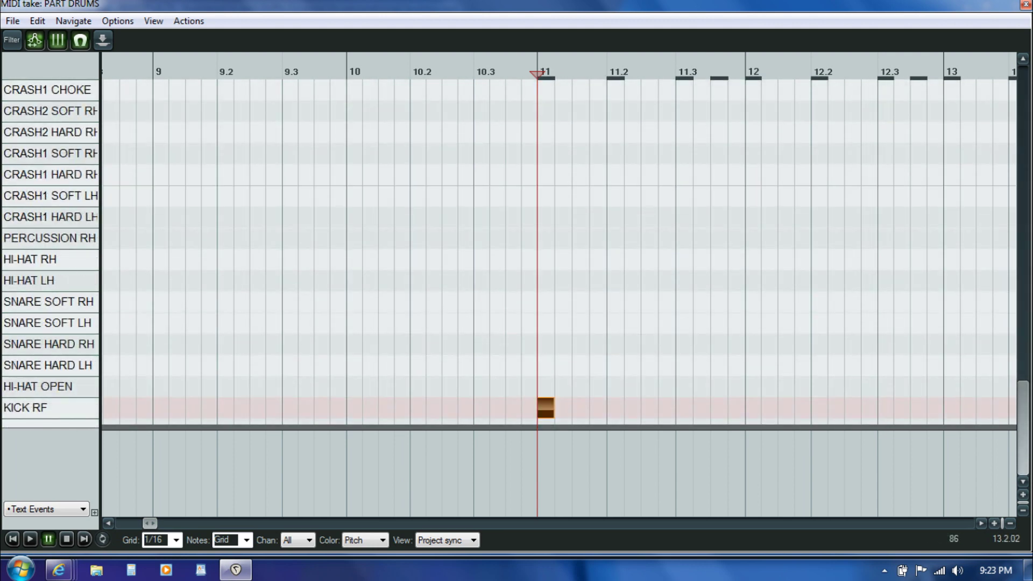
left_click(716, 409)
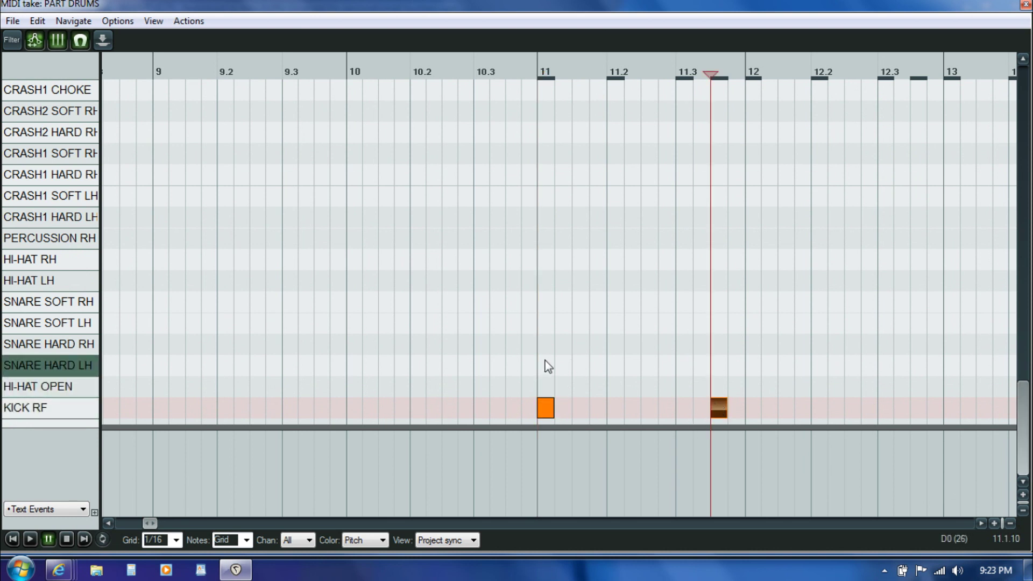
double_click(718, 409)
double_click(545, 409)
- Select all EXPERT Kick notes from measure 11 to 213 and copy them at the same timing to the KICK RF lane
left_click_drag(1022, 430, 1022, 210)
left_click(539, 198)
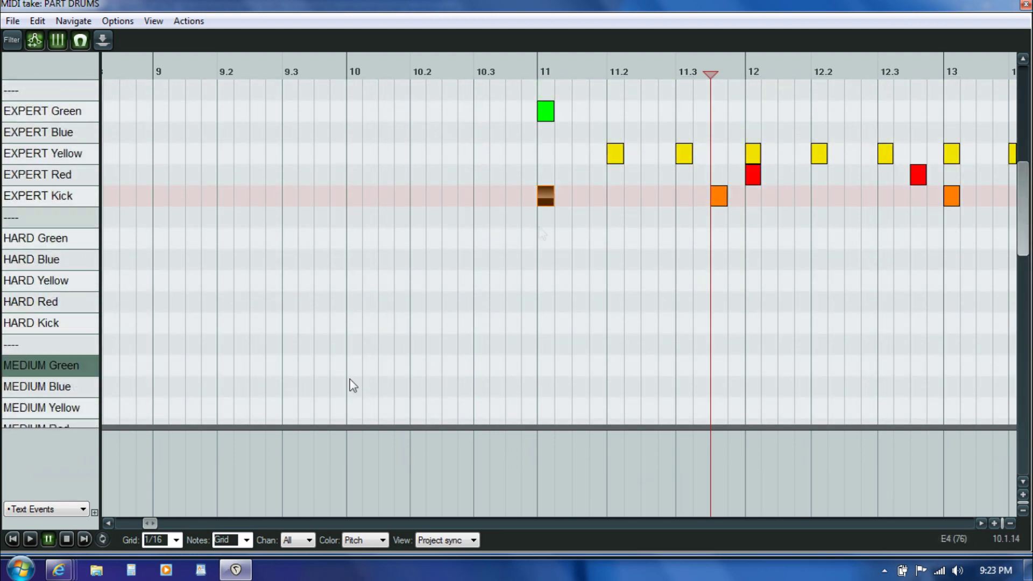
left_click_drag(150, 523, 838, 522)
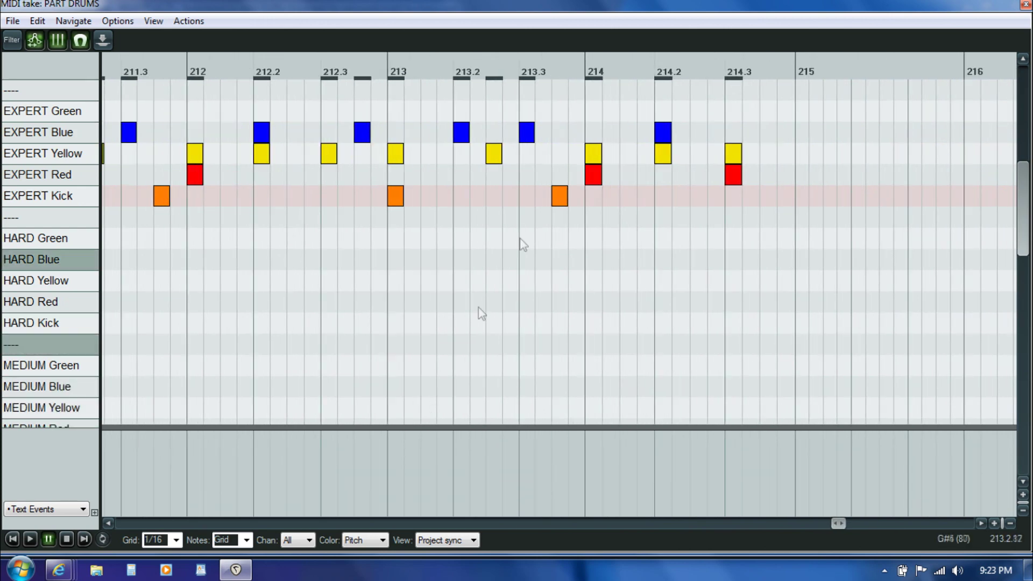
double_click(560, 200)
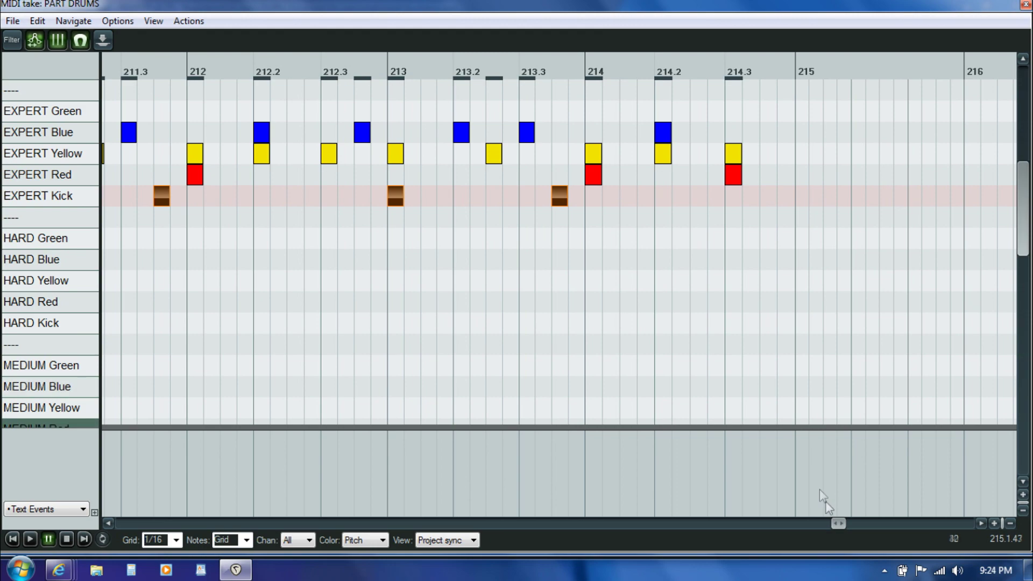
left_click_drag(838, 523, 156, 571)
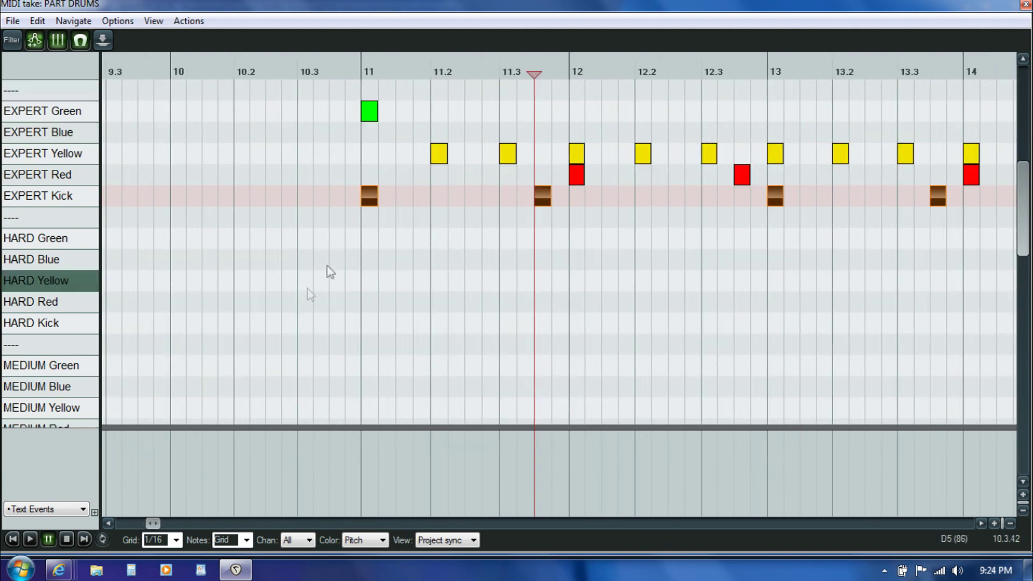
left_click_drag(371, 203, 362, 404)
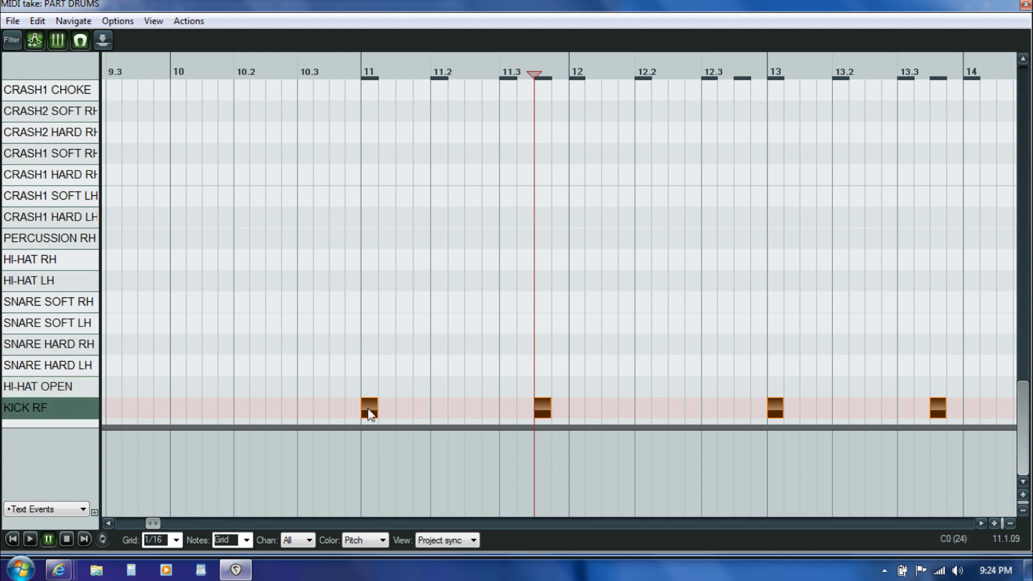
left_click(364, 360)
- Select all EXPERT Red notes from measure 12 to 214.3 and copy them at the same timing to the SNARE HARD LH lane
left_click_drag(1024, 413, 1024, 160)
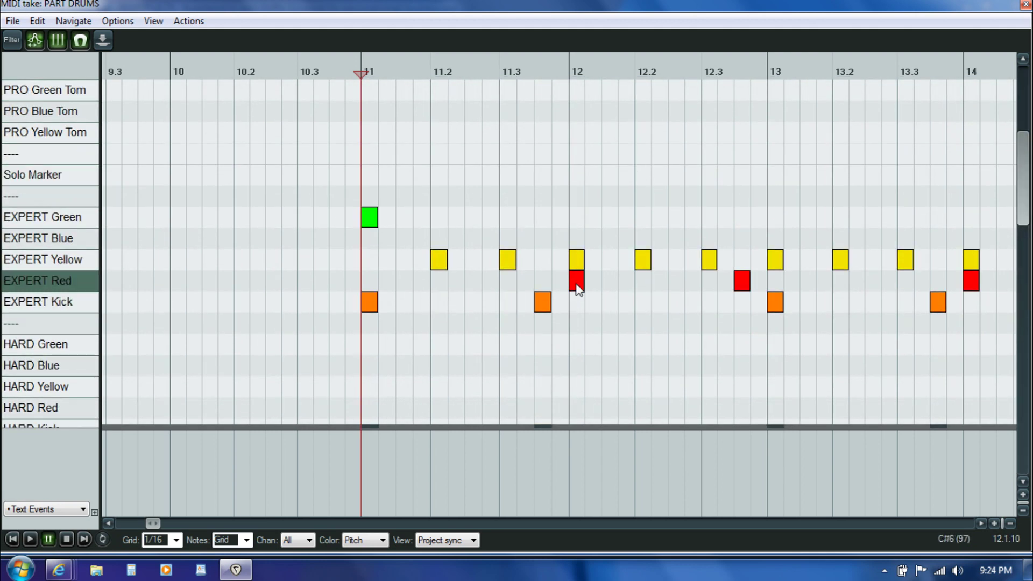
left_click(577, 288)
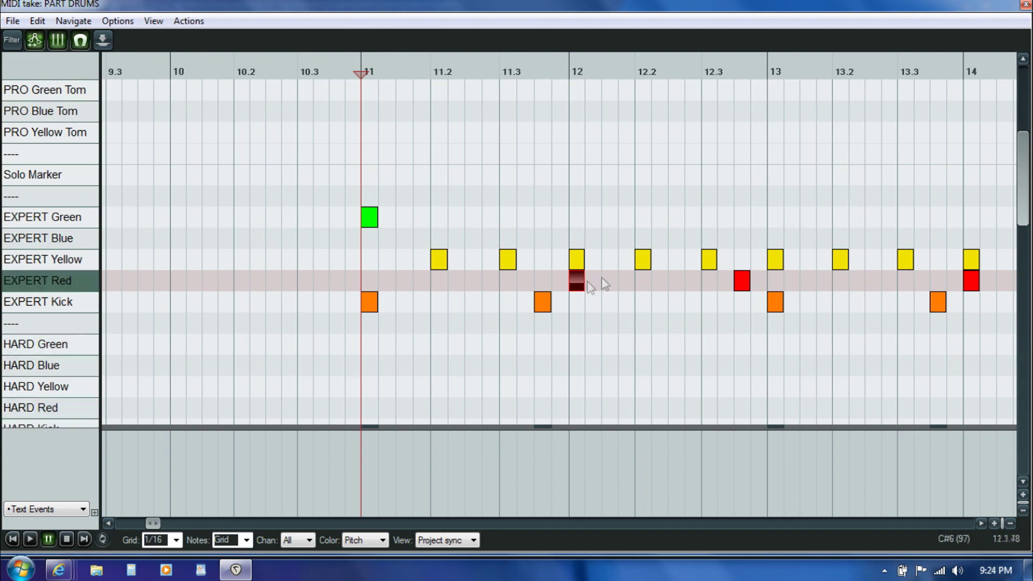
left_click_drag(153, 523, 839, 538)
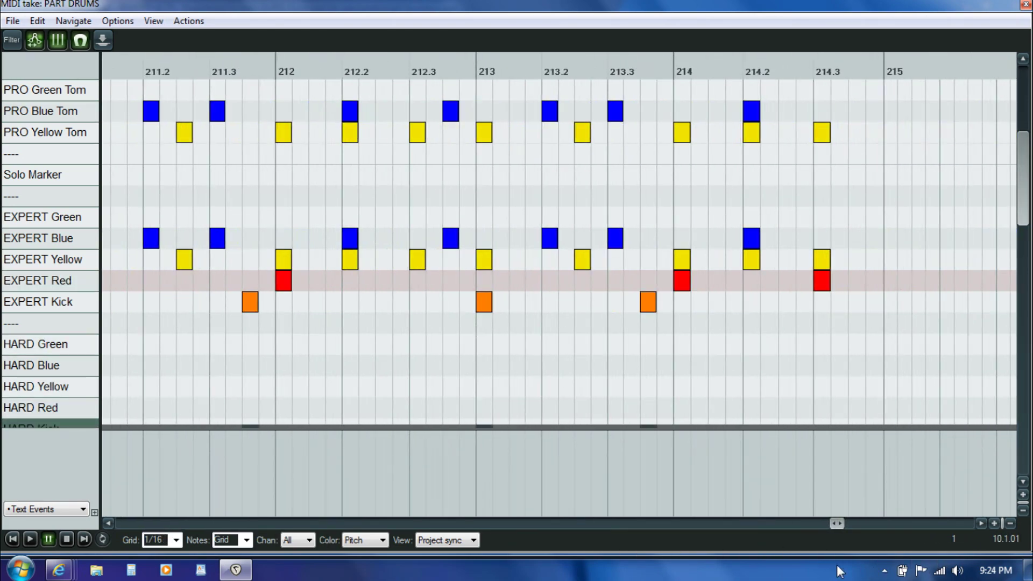
left_click(828, 284)
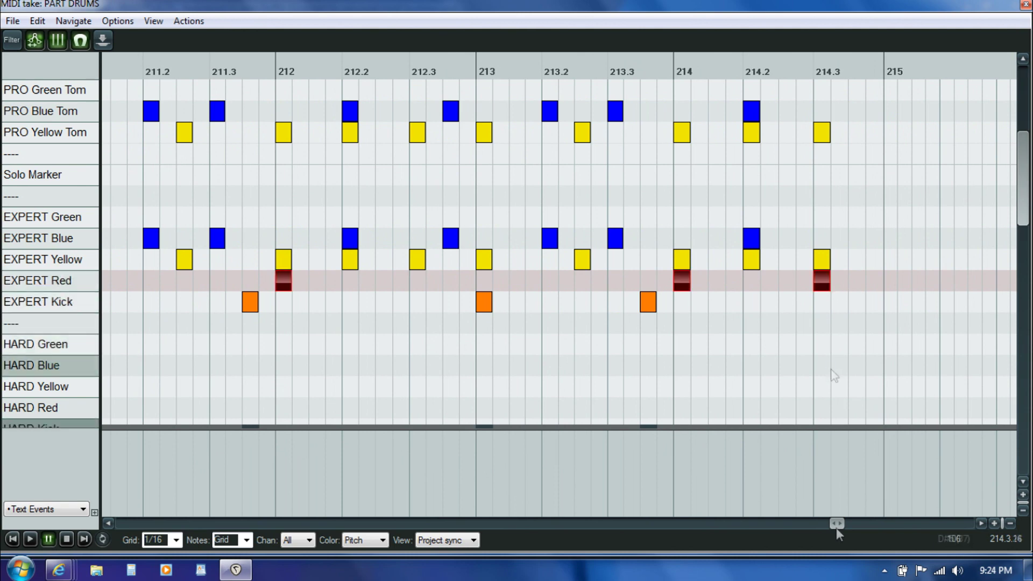
left_click_drag(837, 523, 152, 511)
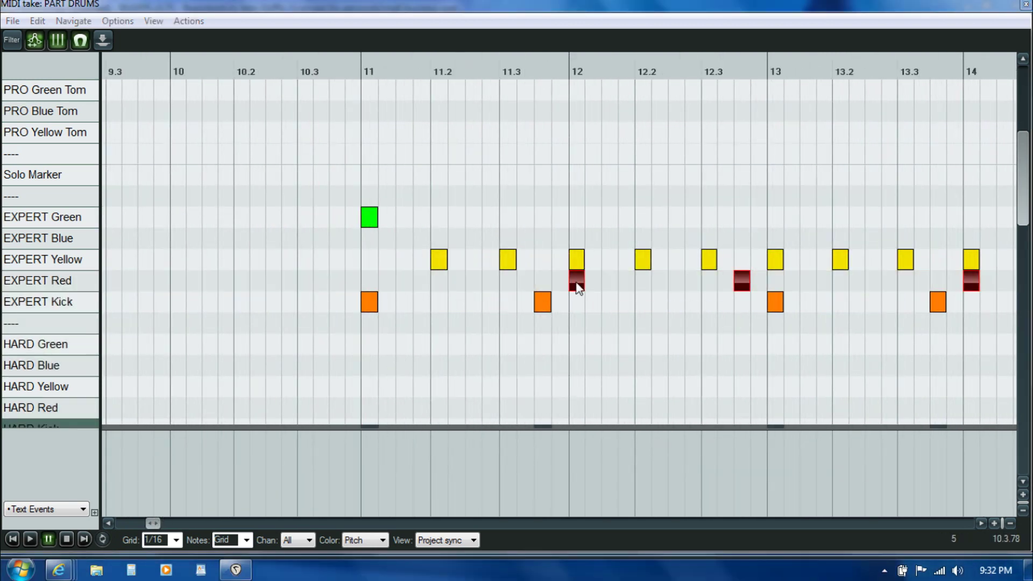
left_click_drag(576, 288, 569, 392)
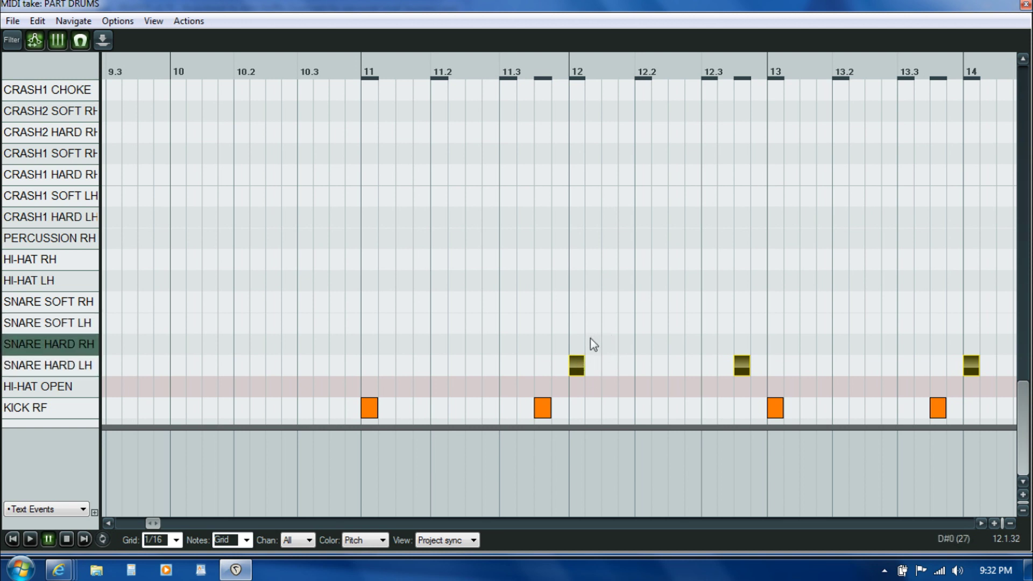
- Select all EXPERT Yellow notes from 11.2 to 214.3 and copy them at the same timing to the HI-HAT RH lane
left_click_drag(1025, 409, 1020, 173)
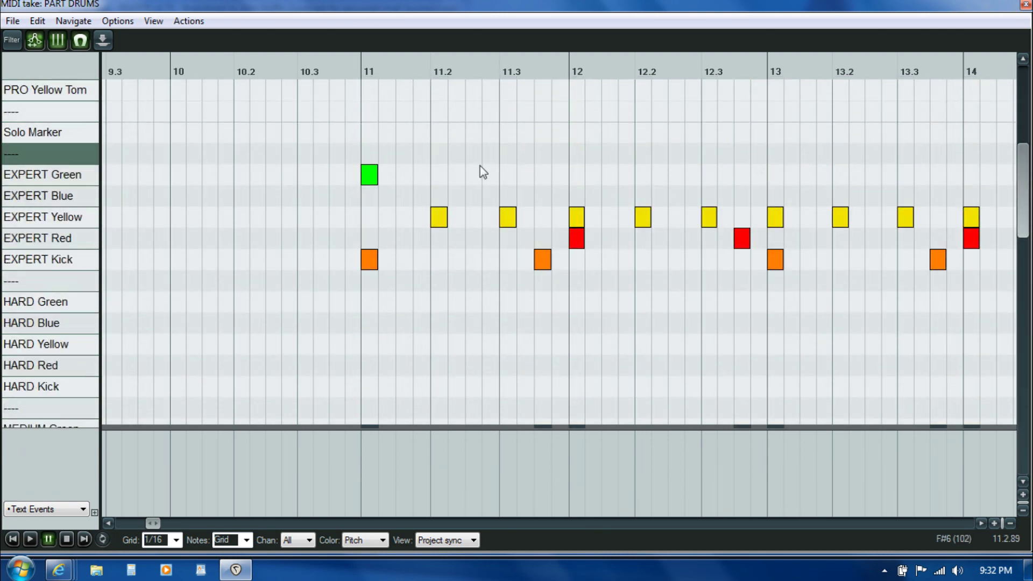
left_click(438, 223)
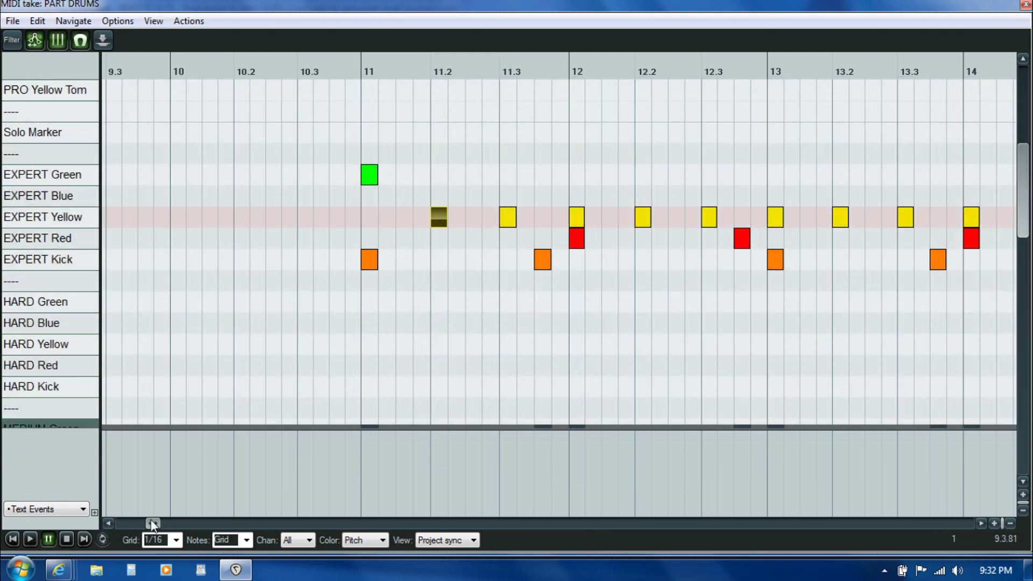
left_click_drag(152, 524, 433, 524)
left_click_drag(432, 562, 840, 522)
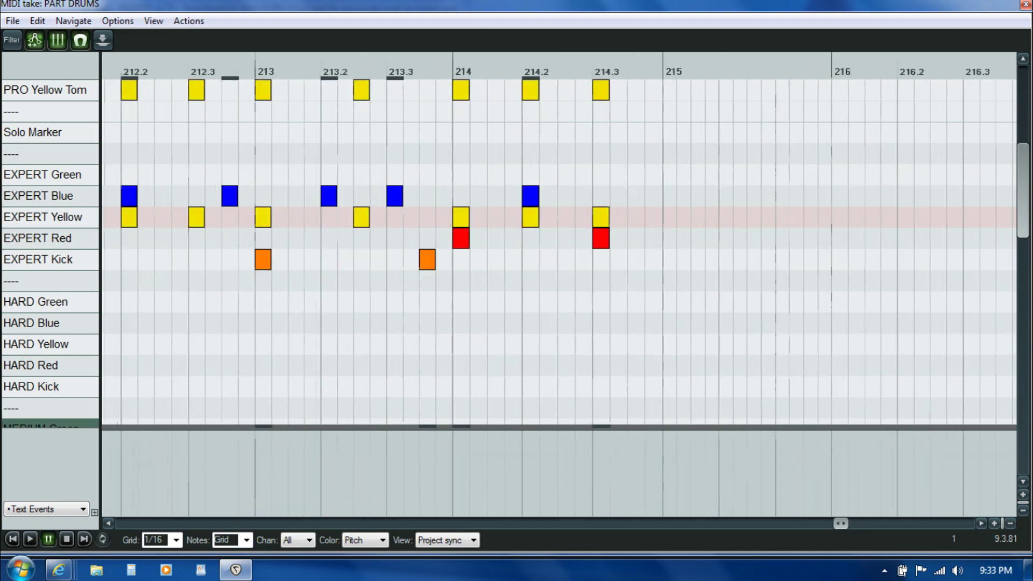
double_click(603, 222)
left_click_drag(841, 525, 156, 548)
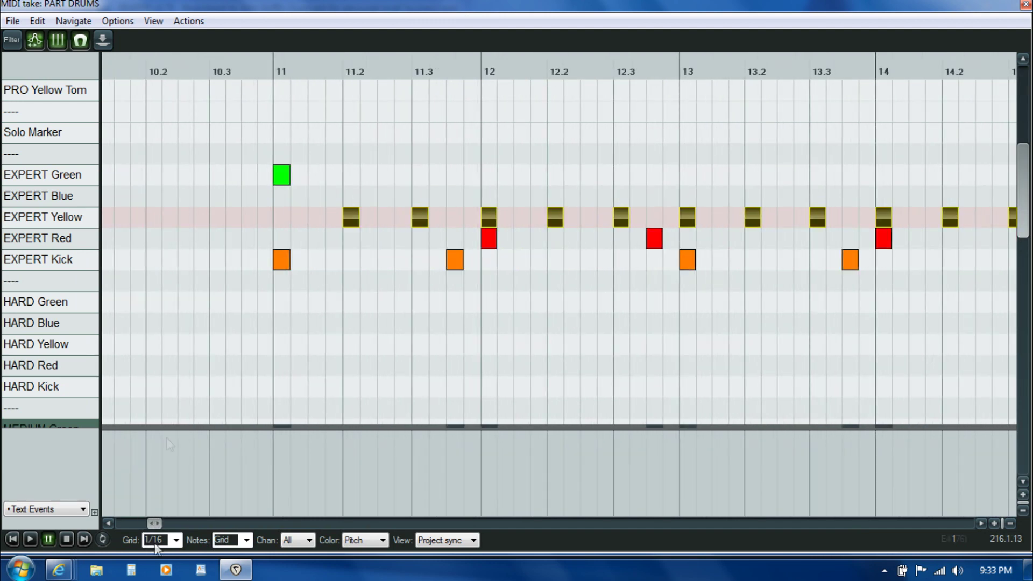
left_click_drag(352, 217, 348, 354)
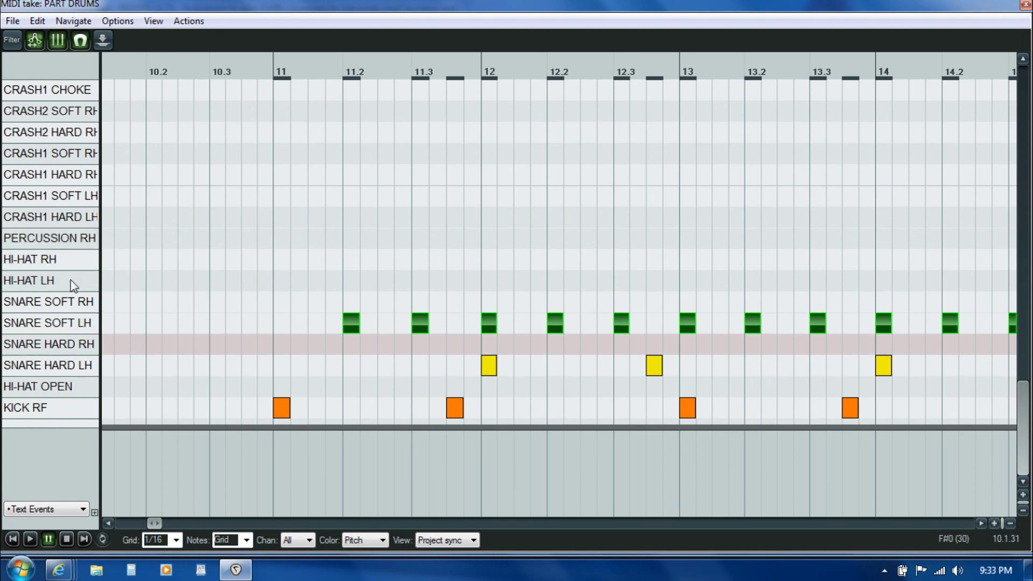
left_click_drag(351, 323, 357, 268)
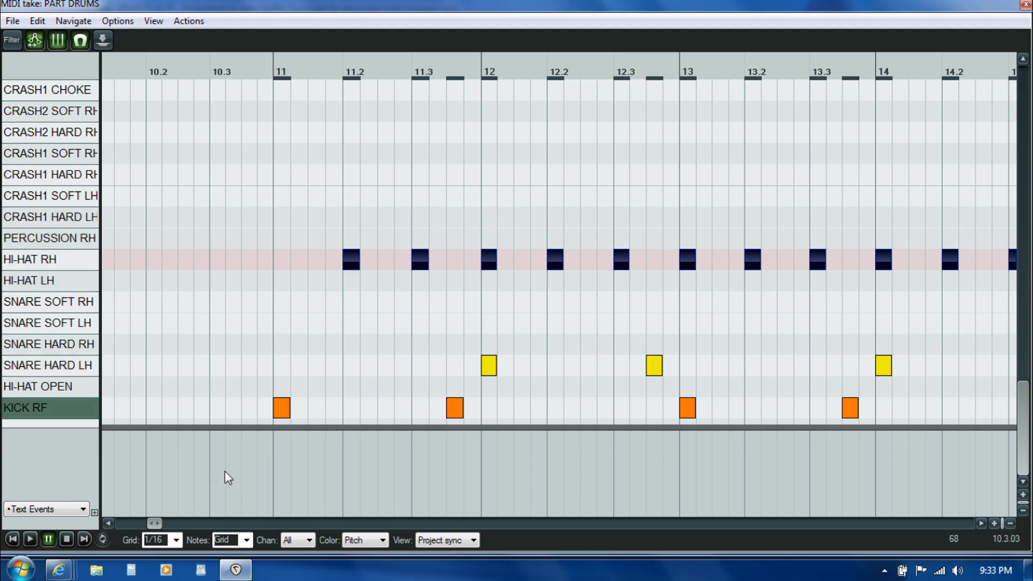
left_click_drag(1022, 453, 1010, 196)
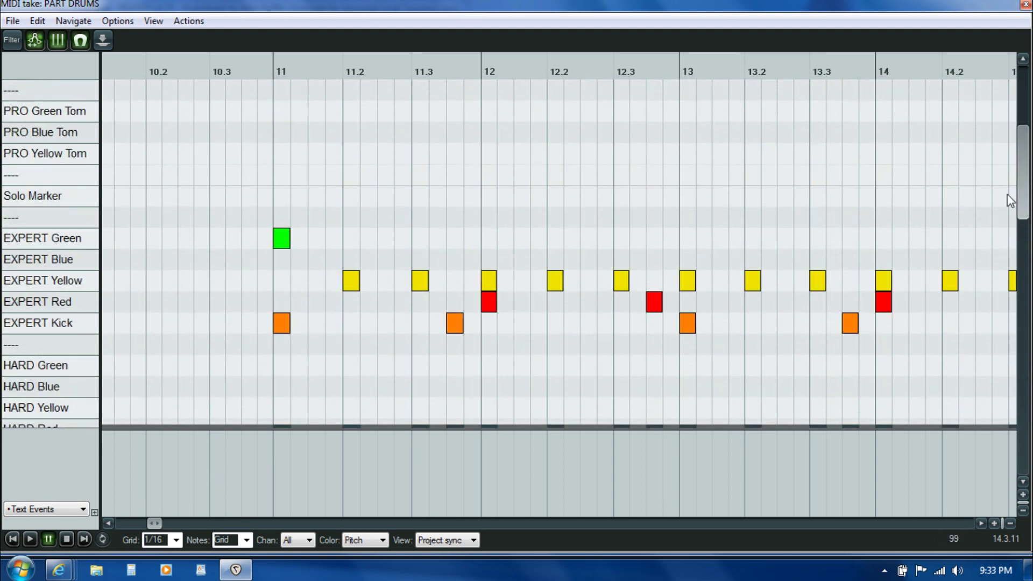
- Solo the PART DRUMS track, reopen its MIDI item and play the Expert notes around measure 41
left_click_drag(154, 523, 253, 531)
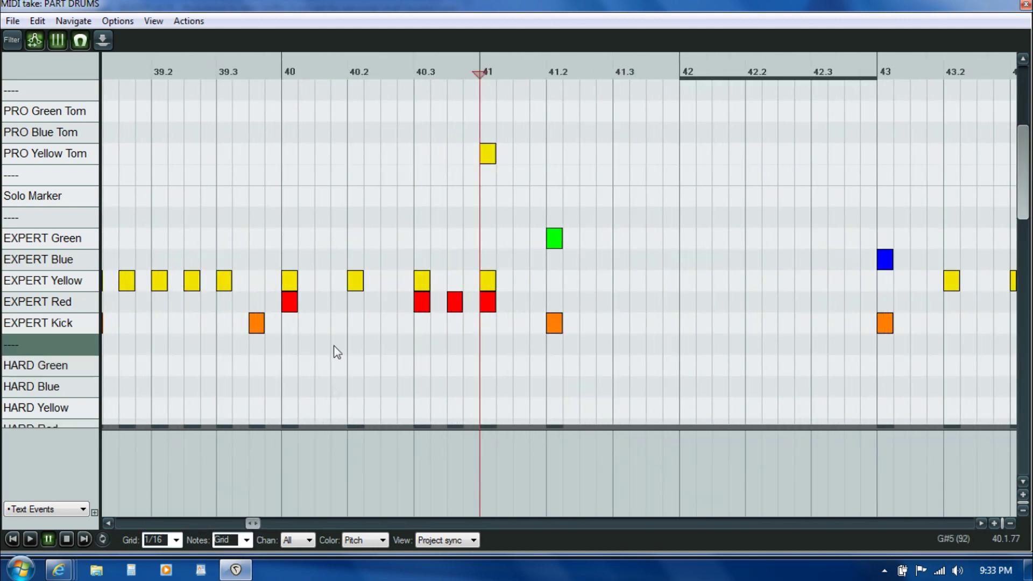
left_click(329, 361)
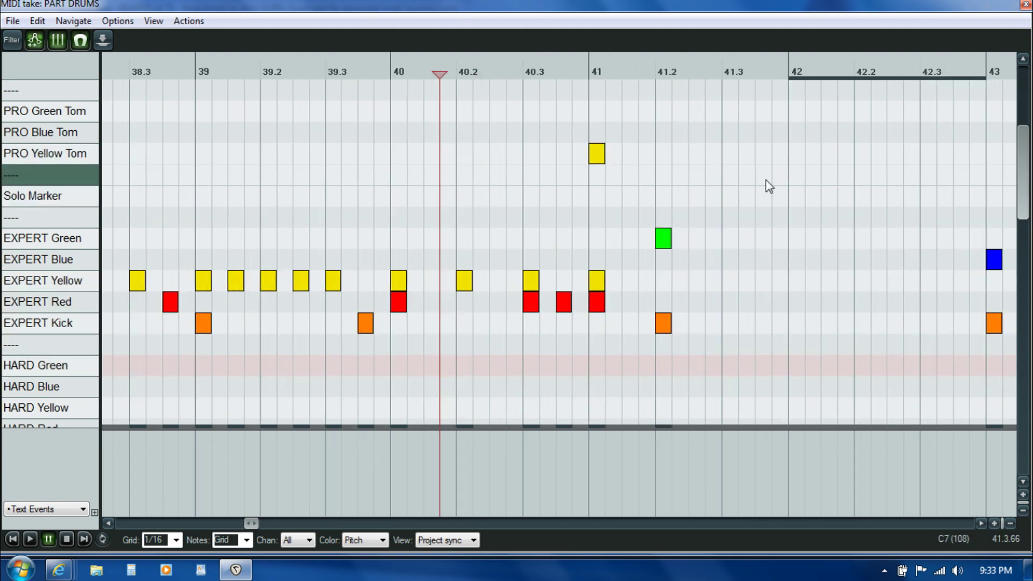
left_click(1025, 5)
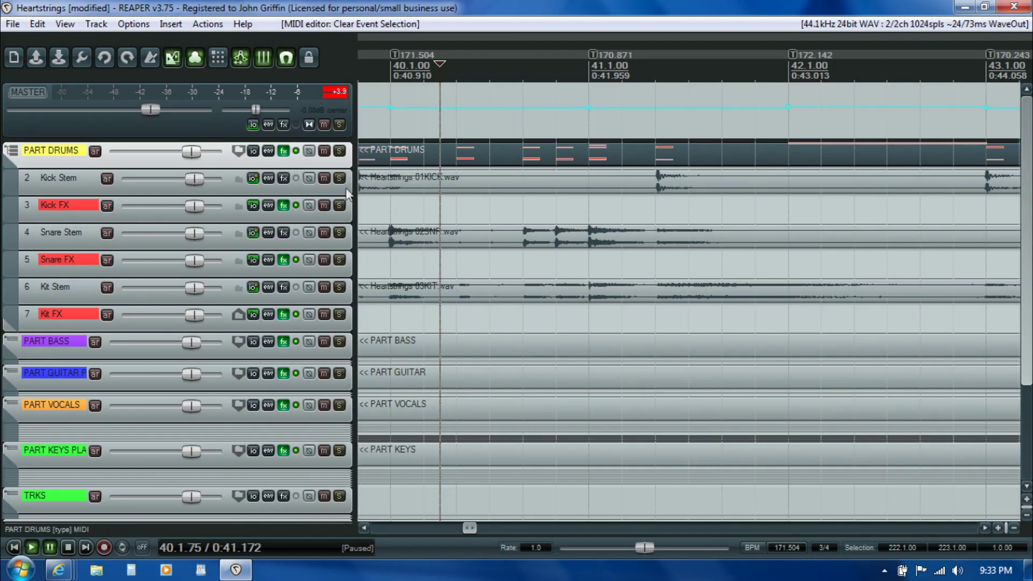
left_click(338, 151)
double_click(457, 153)
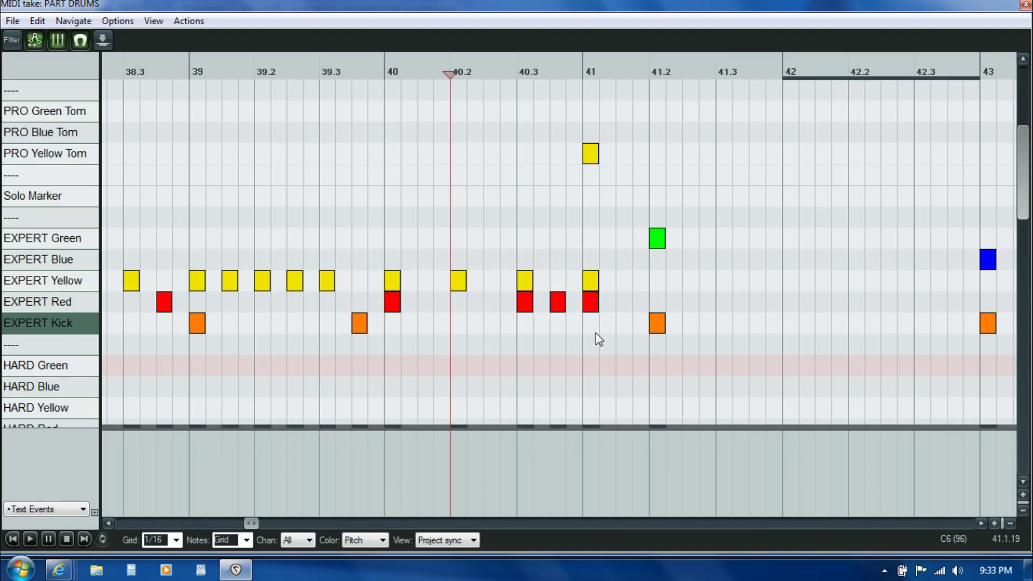
key("space")
key("ctrl+space")
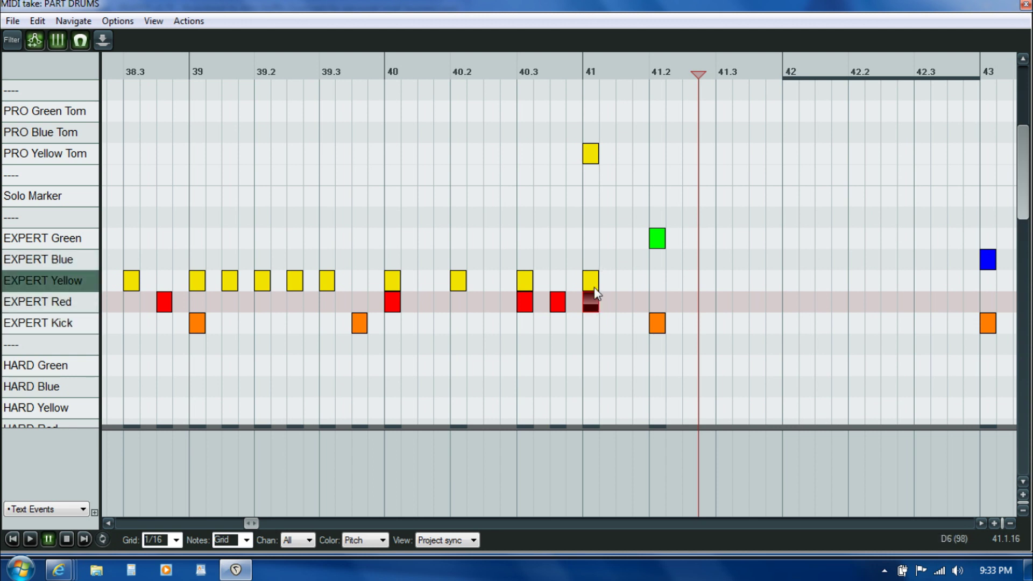
- Move the HI-HAT RH animation note at measure 41 to the SNARE HARD RH lane
left_click_drag(1026, 187, 1029, 454)
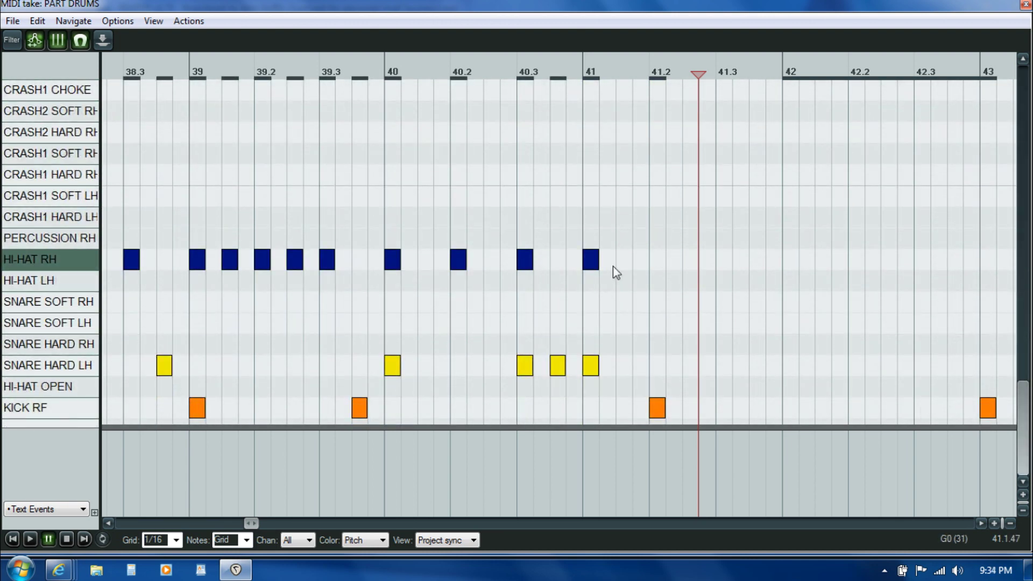
left_click(591, 260)
left_click_drag(591, 261, 595, 326)
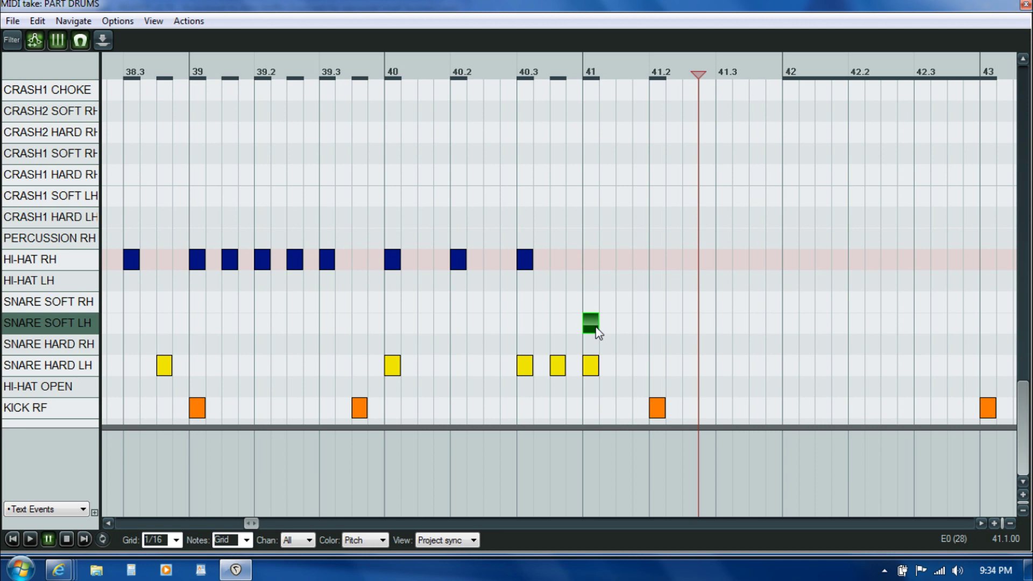
left_click_drag(595, 333, 596, 346)
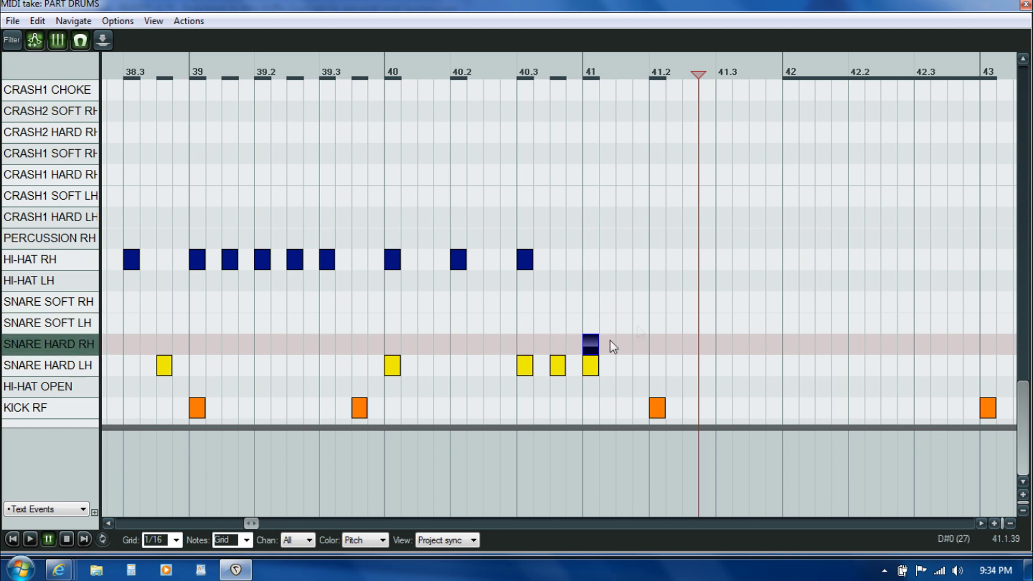
- Move the HI-HAT RH animation note at measure 73 to the SNARE HARD RH lane
left_click_drag(1025, 425, 1026, 165)
left_click_drag(251, 524, 359, 531)
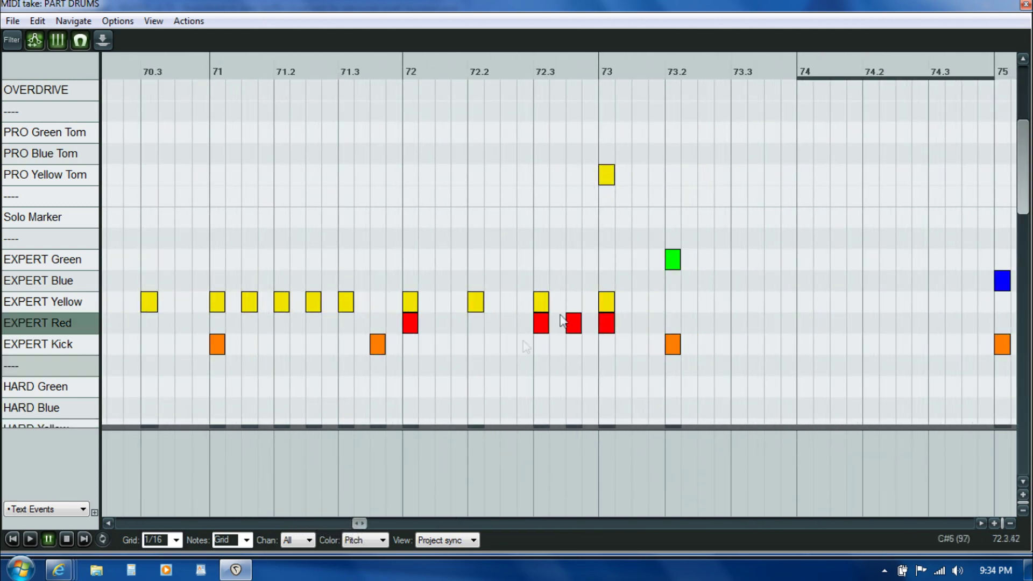
left_click(599, 281)
left_click_drag(1022, 190, 1022, 428)
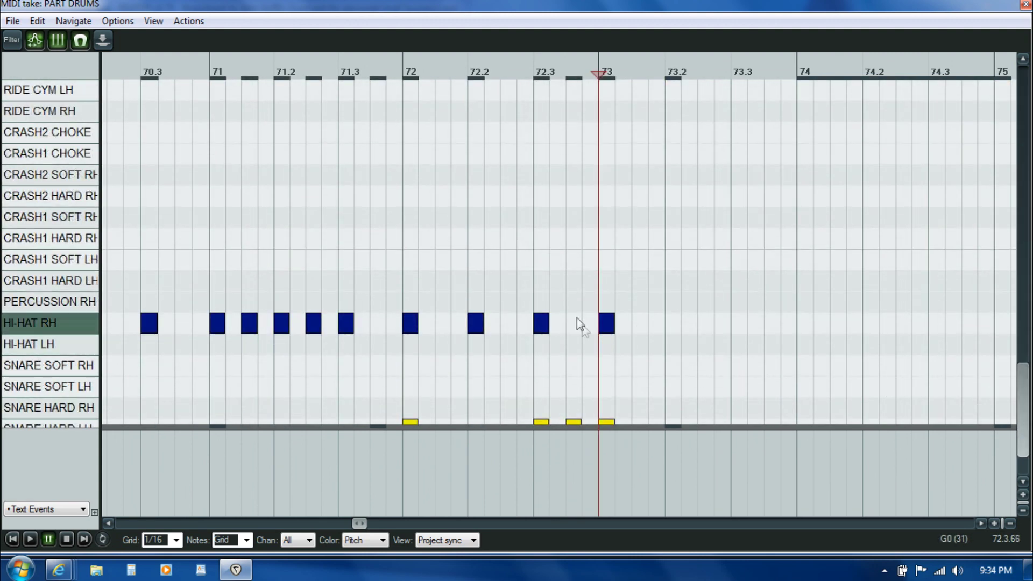
left_click_drag(607, 331, 607, 409)
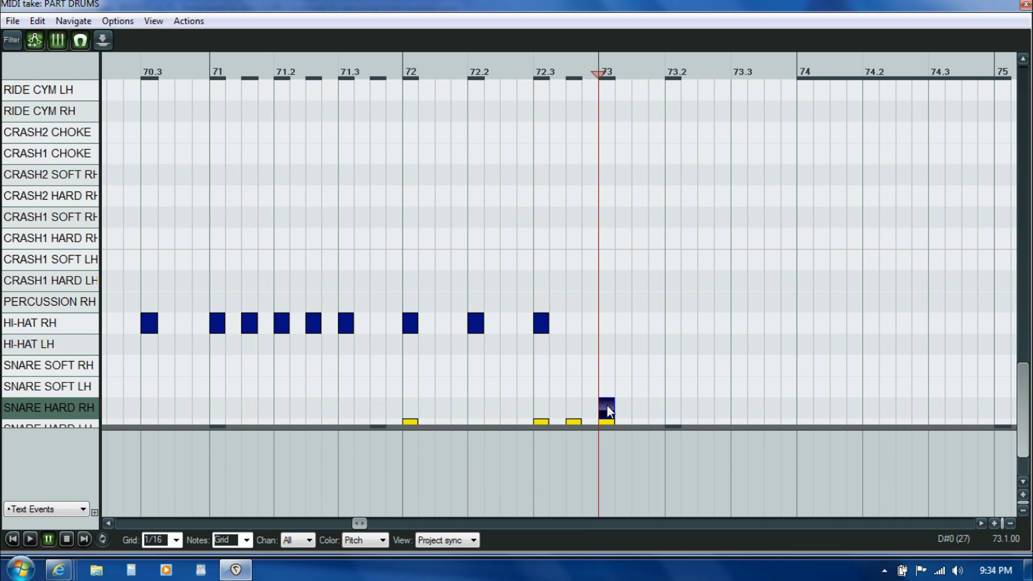
- Play the Expert drum fill from 81.3 to measure 83 to hear the snare roll
left_click_drag(1022, 391, 1022, 157)
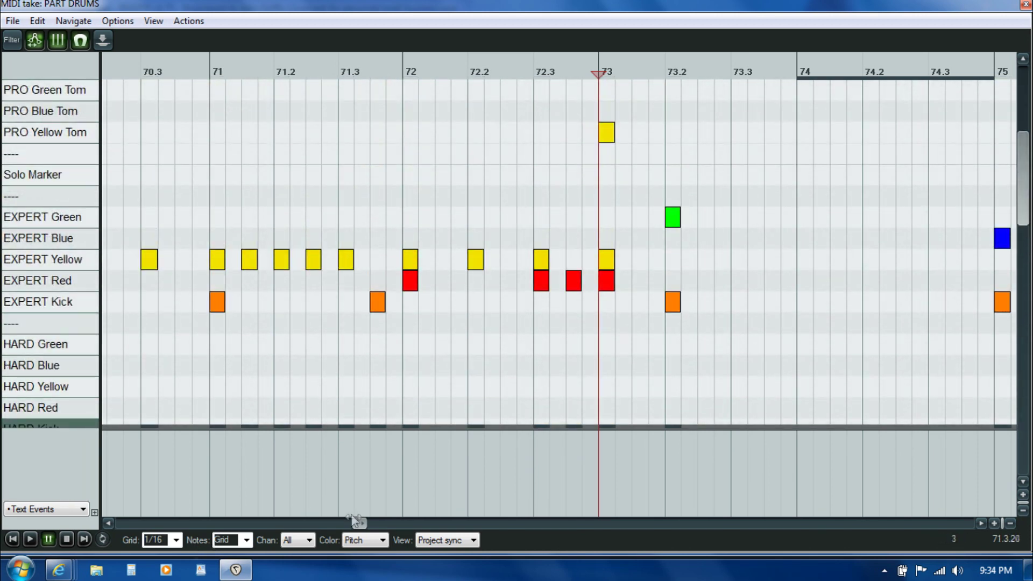
left_click_drag(360, 525, 393, 525)
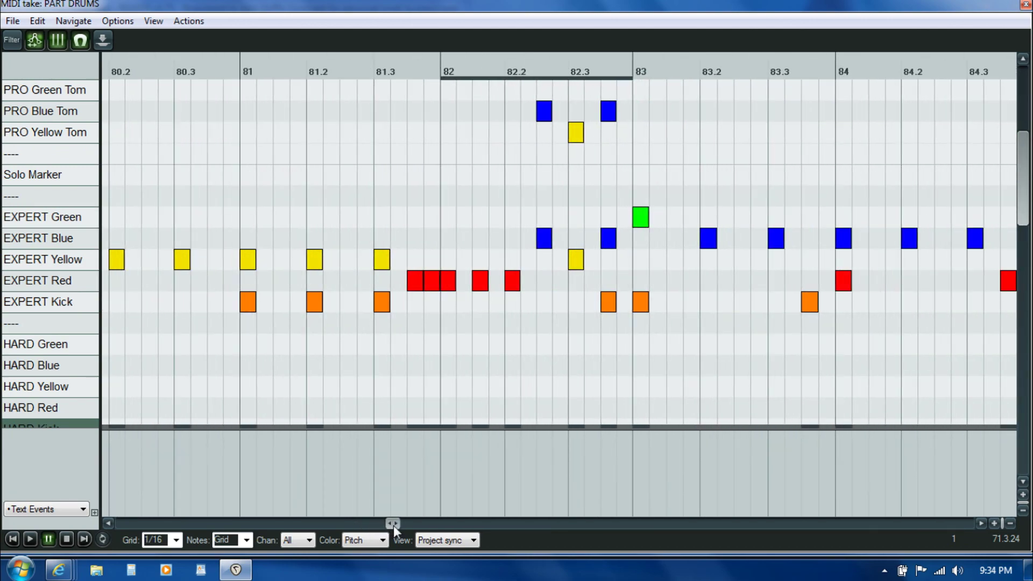
left_click(373, 351)
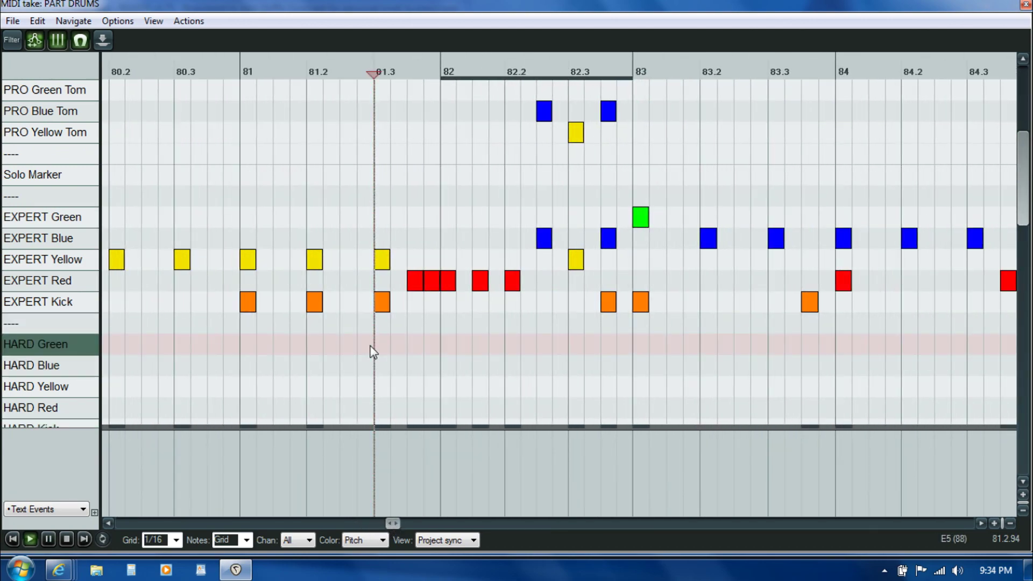
key("ctrl+space")
left_click(415, 293)
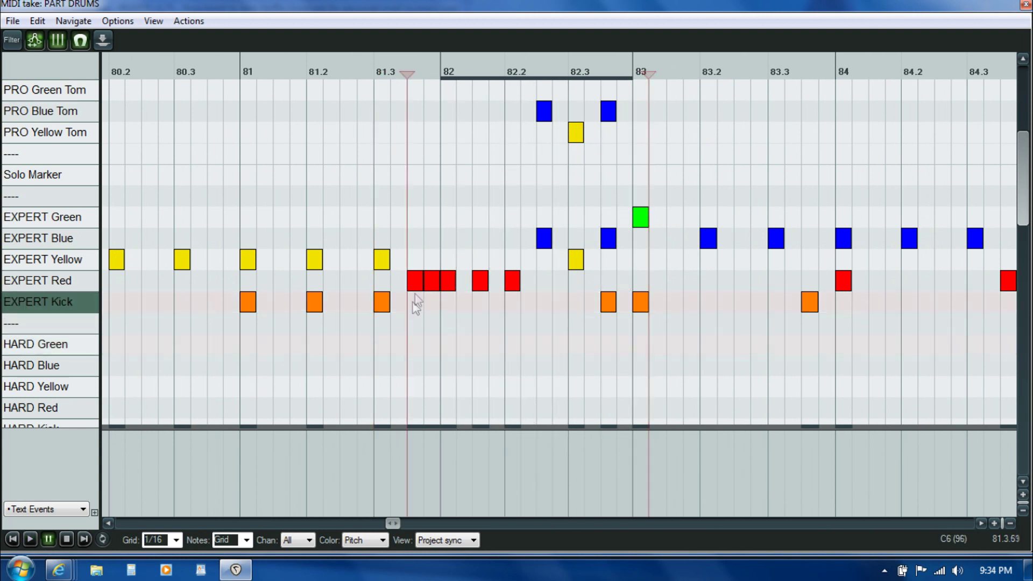
key("ctrl+space")
key("ctrl+space")
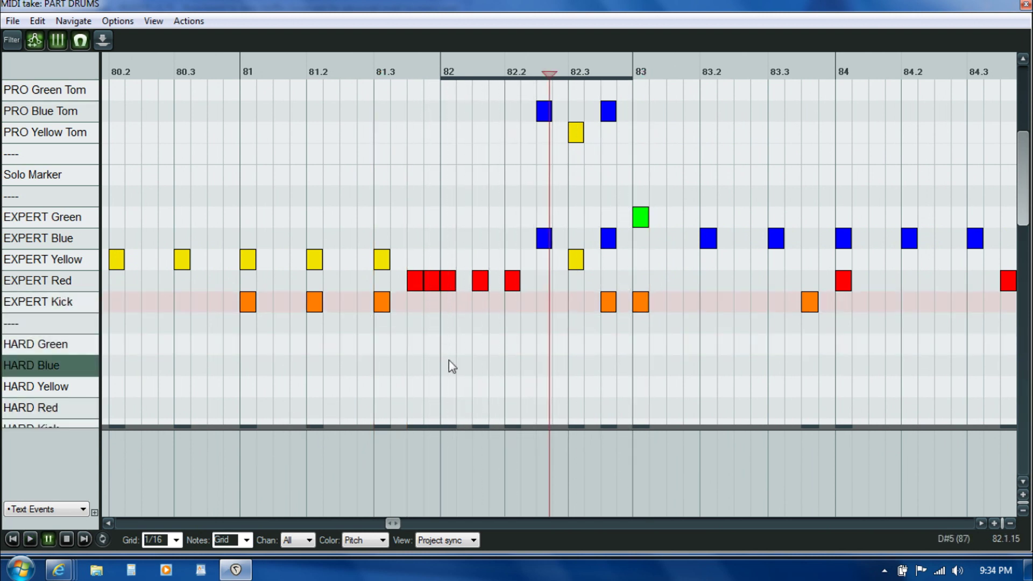
- Move the second note of the snare roll before measure 82 from SNARE HARD LH to SNARE HARD RH and play the fill
left_click(412, 343)
left_click_drag(1028, 221, 1027, 468)
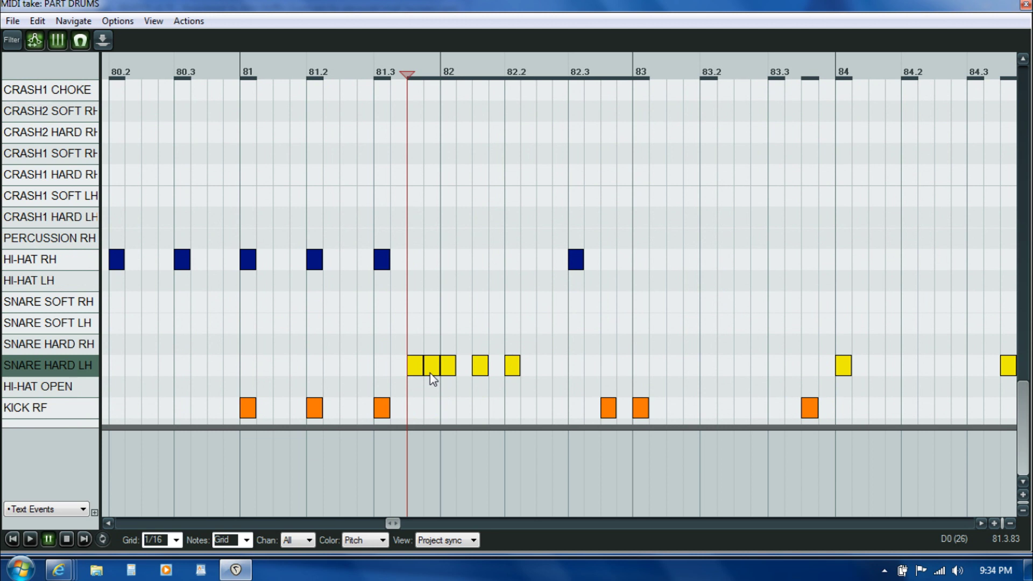
left_click_drag(430, 372, 433, 356)
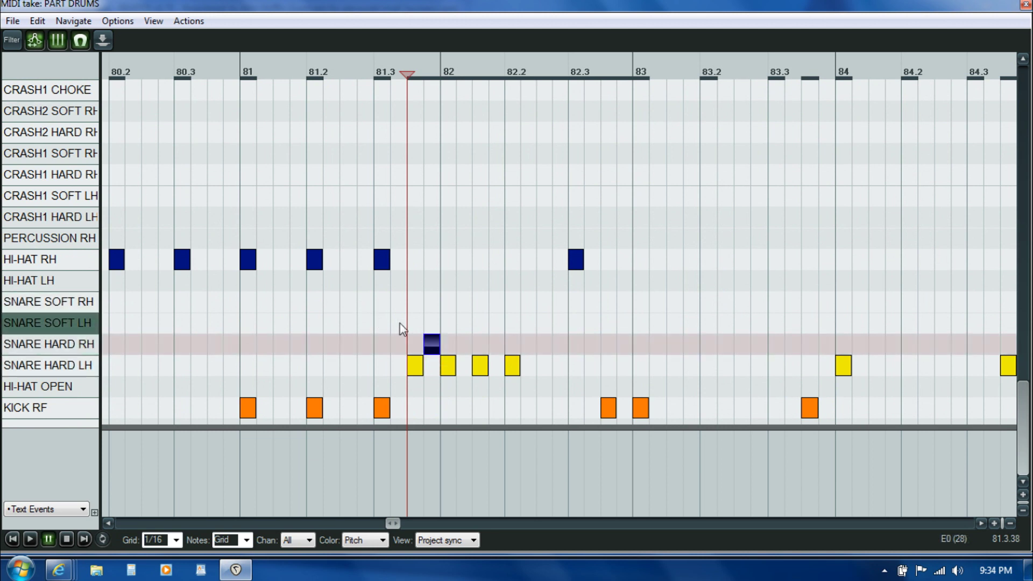
key("space")
key("ctrl+space")
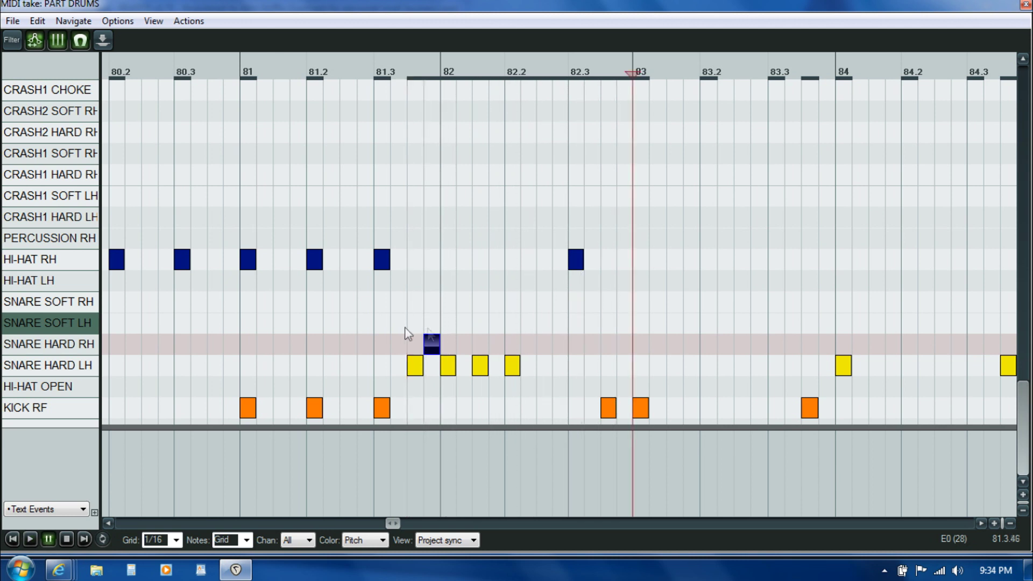
left_click(411, 308)
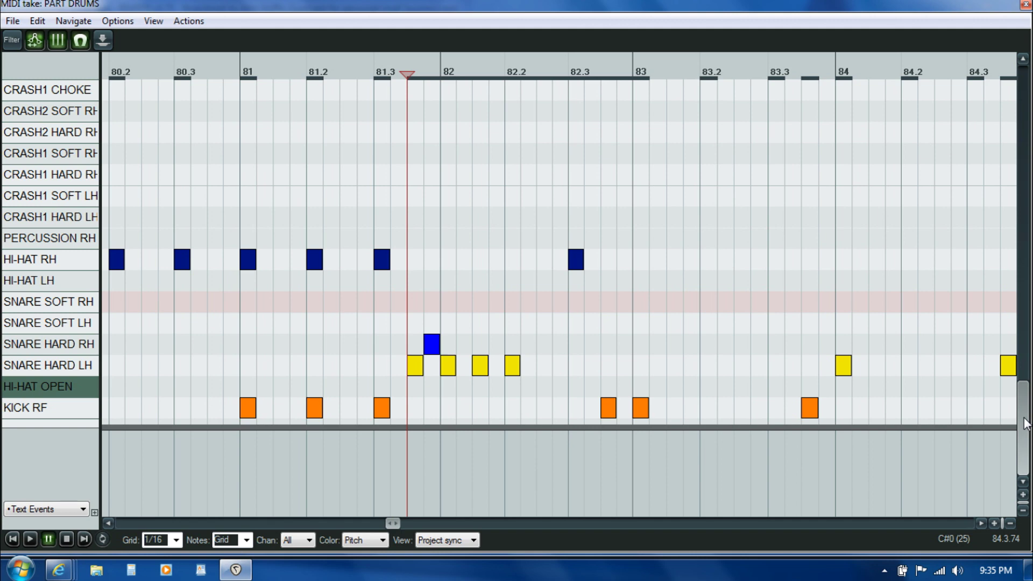
- Examine the Expert blue, yellow and green notes from 82.2 to 83 against the hi-hat and tom animation lanes to work out the hand order
left_click_drag(1025, 423, 1027, 157)
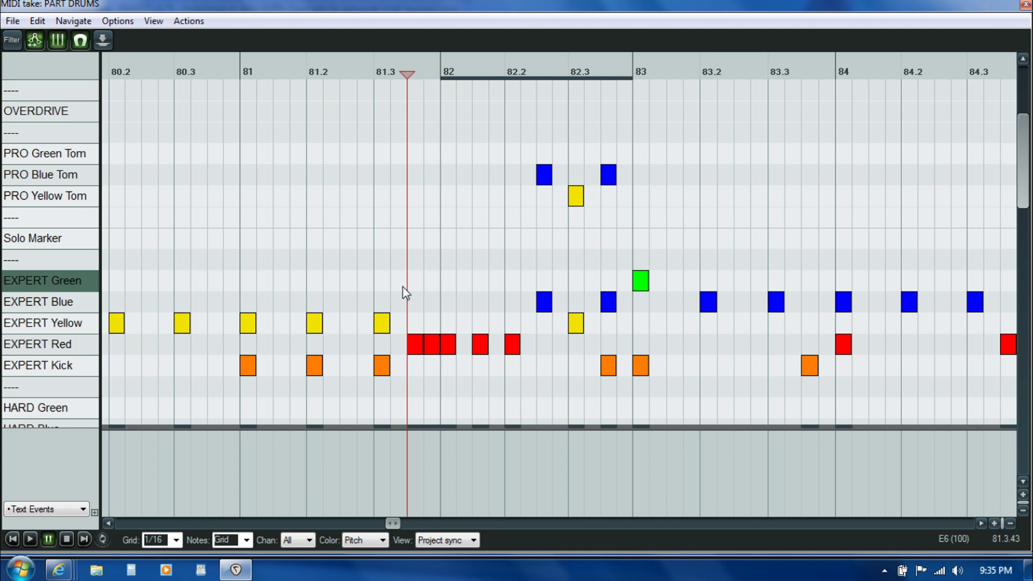
left_click(578, 344)
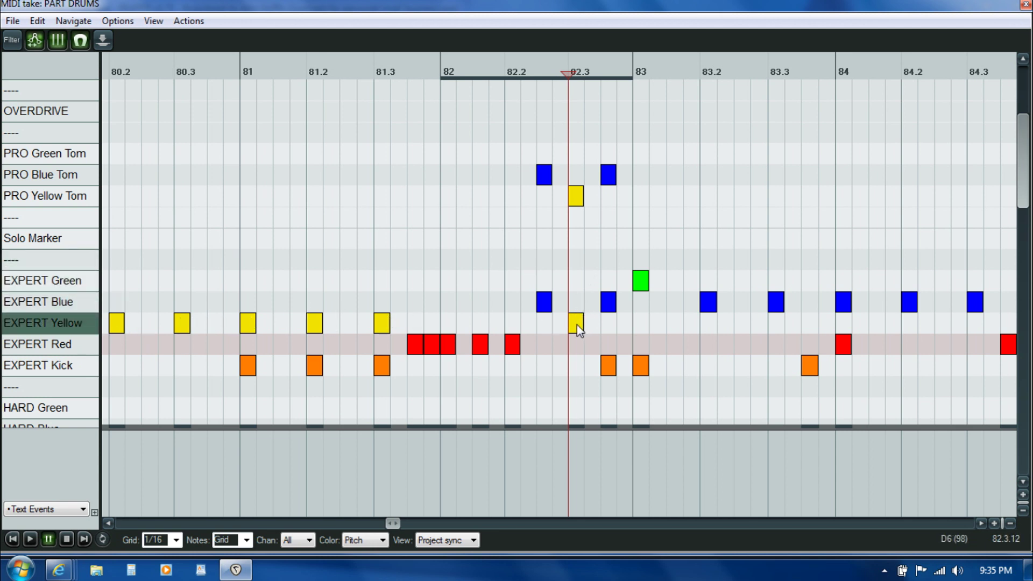
left_click(538, 263)
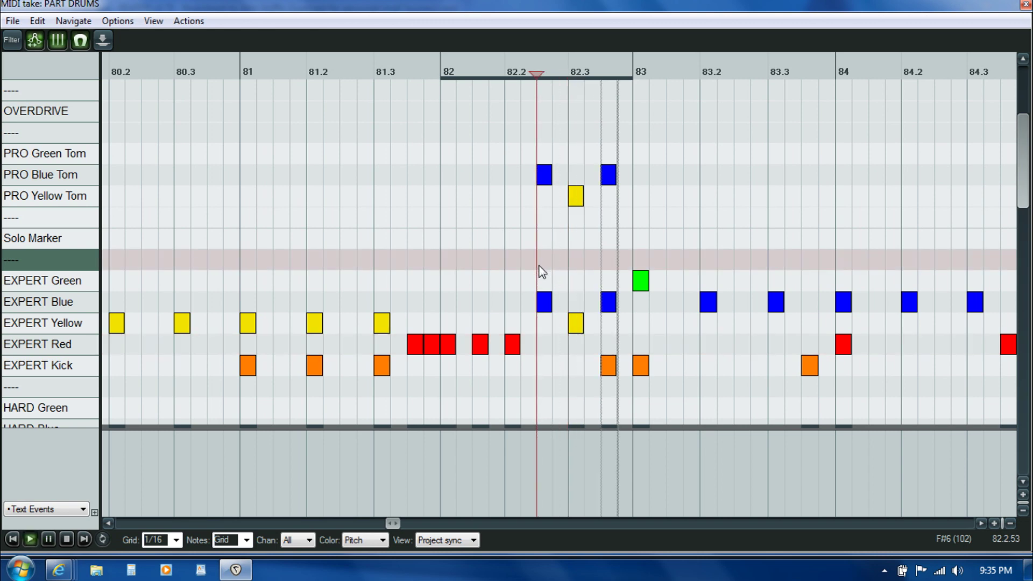
left_click(568, 293)
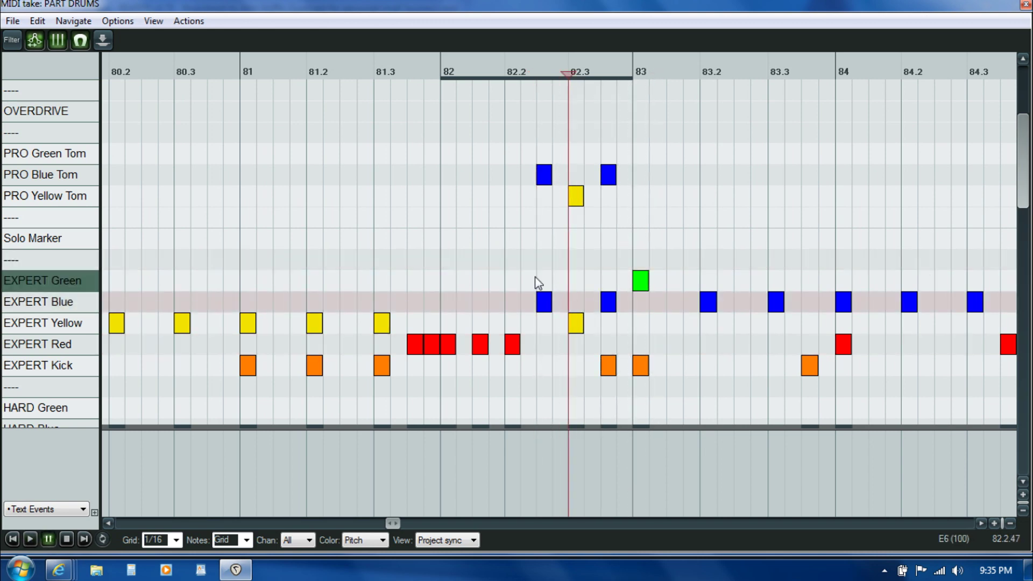
left_click_drag(1027, 206, 1005, 496)
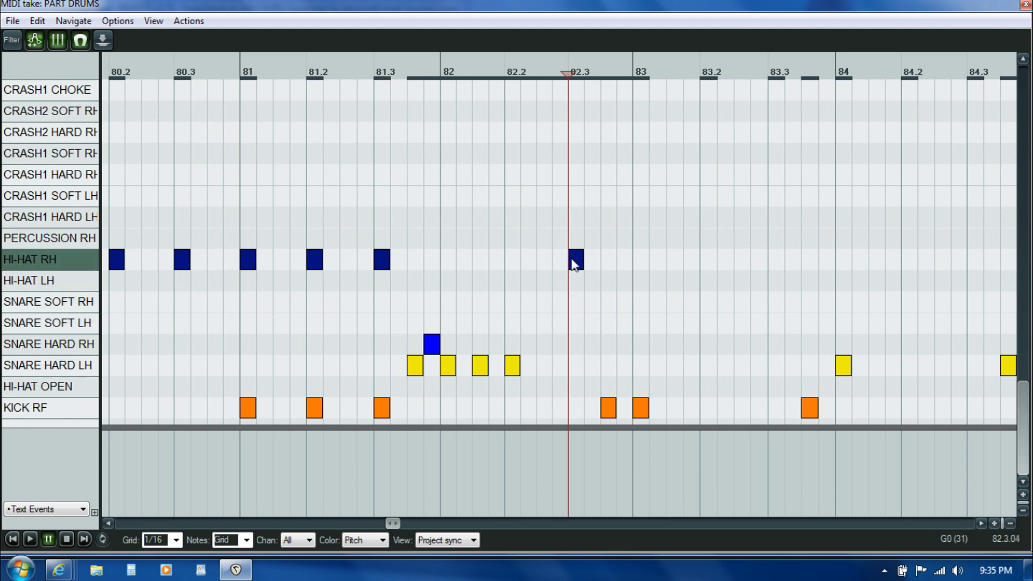
left_click_drag(1022, 406, 1022, 323)
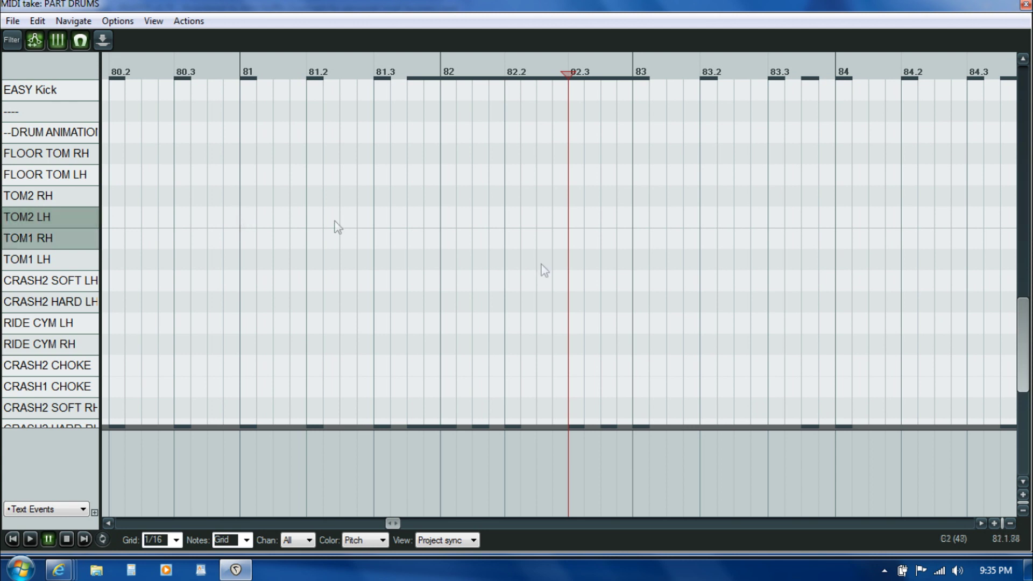
left_click_drag(1022, 380, 1022, 188)
left_click(405, 326)
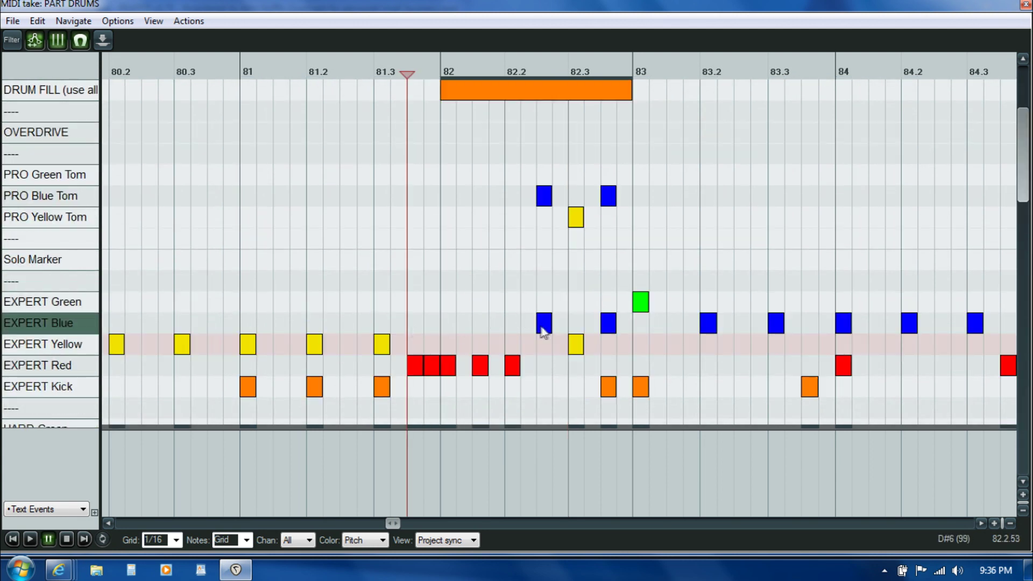
left_click(645, 307)
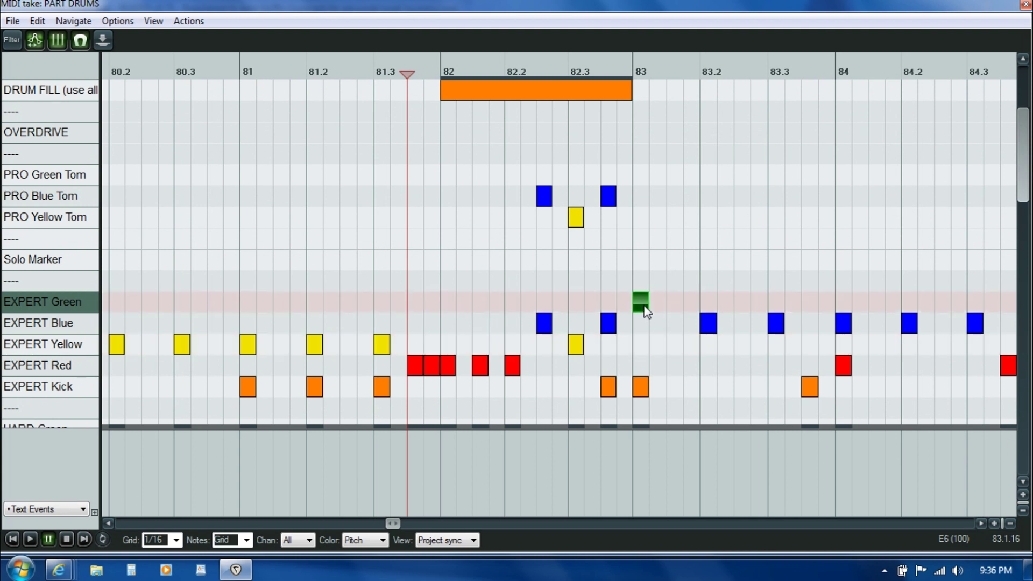
left_click(608, 327)
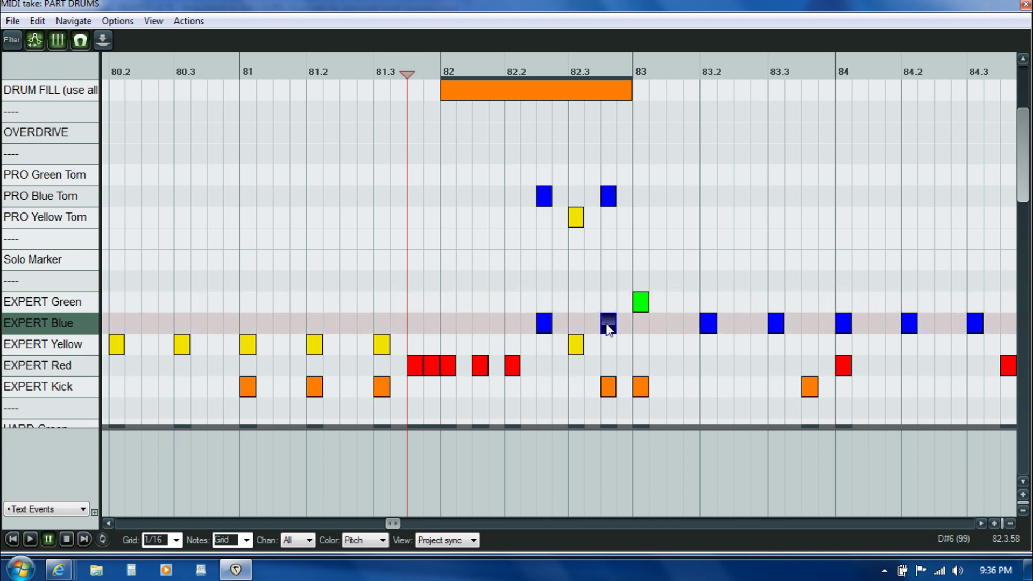
left_click(573, 347)
left_click(539, 321)
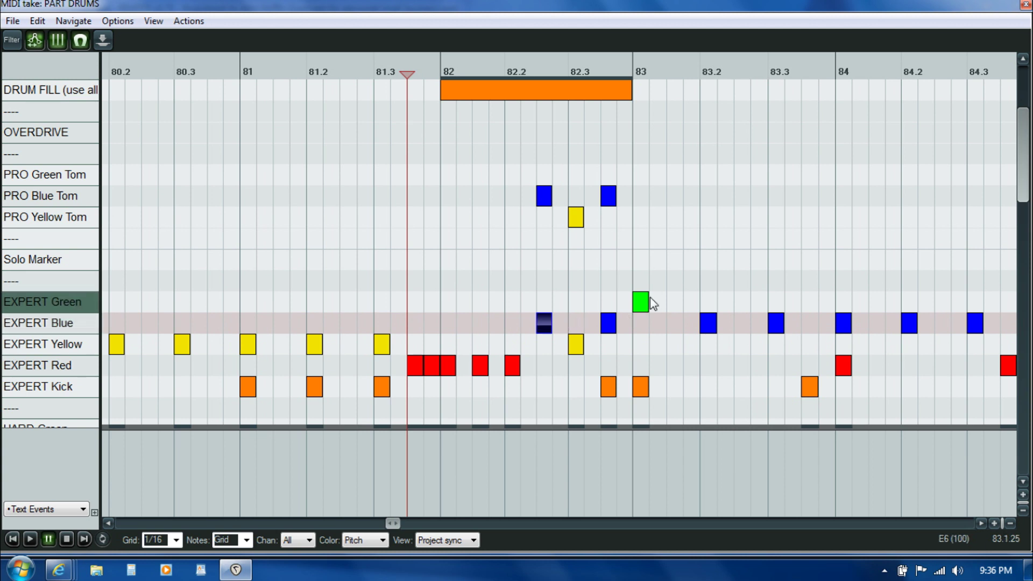
left_click(575, 347)
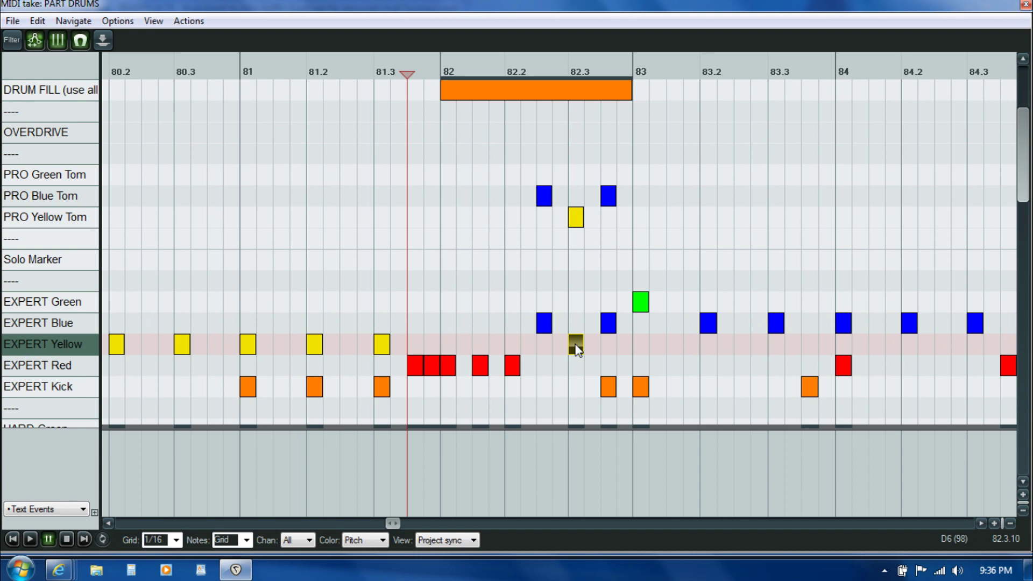
- Move the HI-HAT RH animation note at 82.3 to the TOM1 RH lane
left_click_drag(1022, 185, 1027, 344)
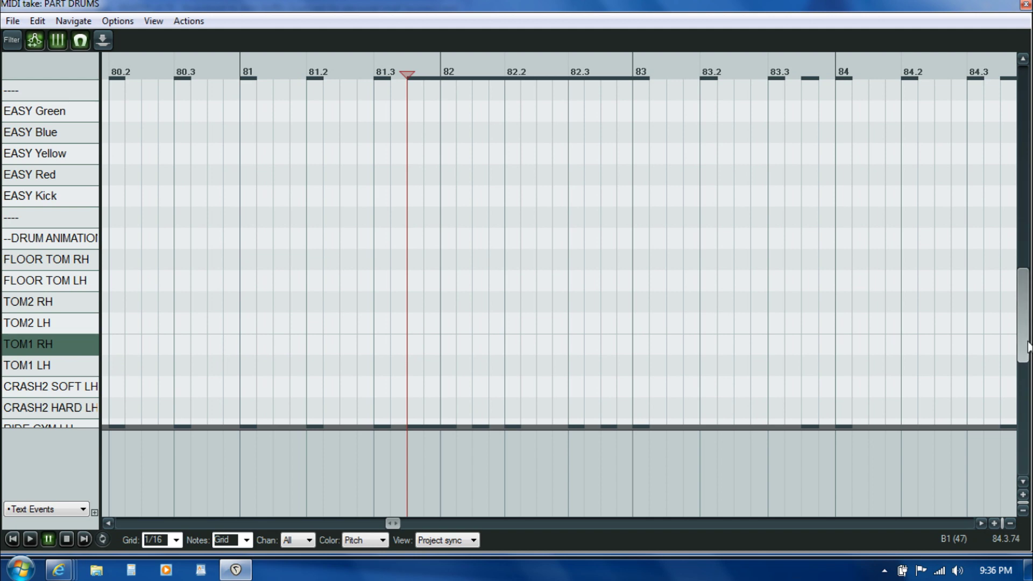
left_click_drag(1027, 344, 1028, 455)
scroll(570, 407, "up", 5)
left_click_drag(570, 407, 571, 100)
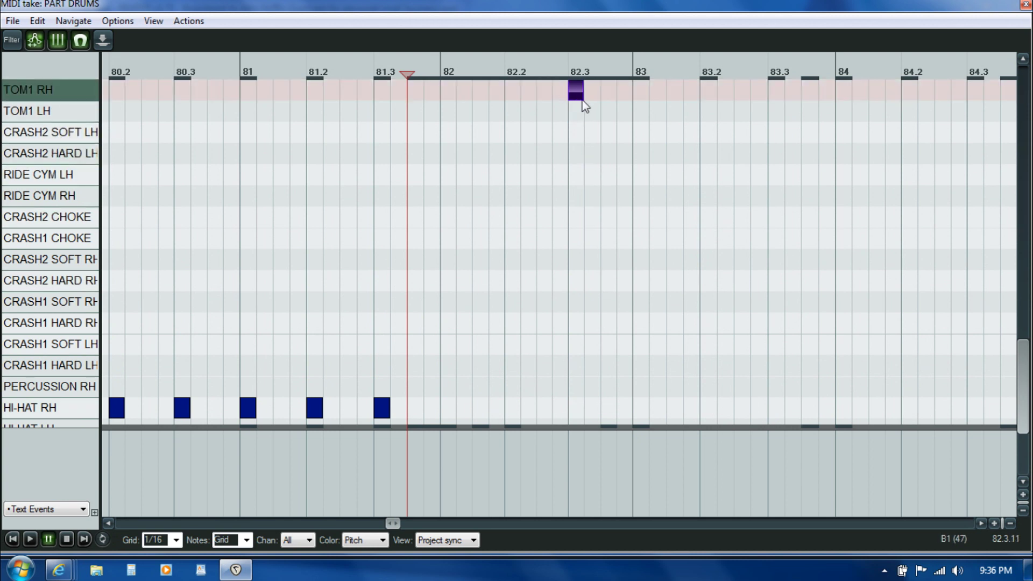
scroll(1020, 369, "down", 1)
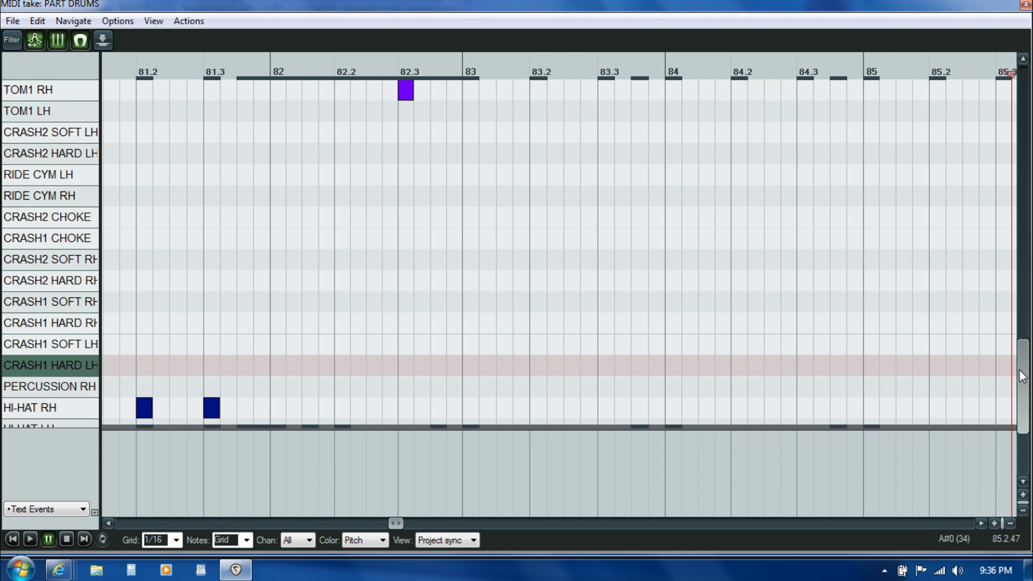
scroll(1021, 369, "up", 5)
scroll(474, 279, "up", 15)
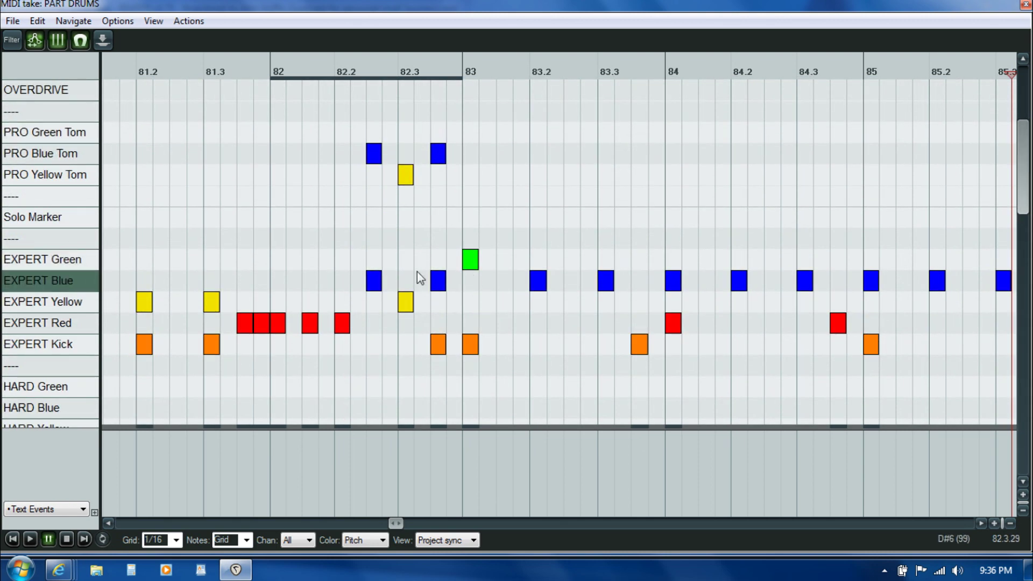
- Locate the Expert Blue note at 118.2 and select it for inspection
scroll(430, 325, "right", 10)
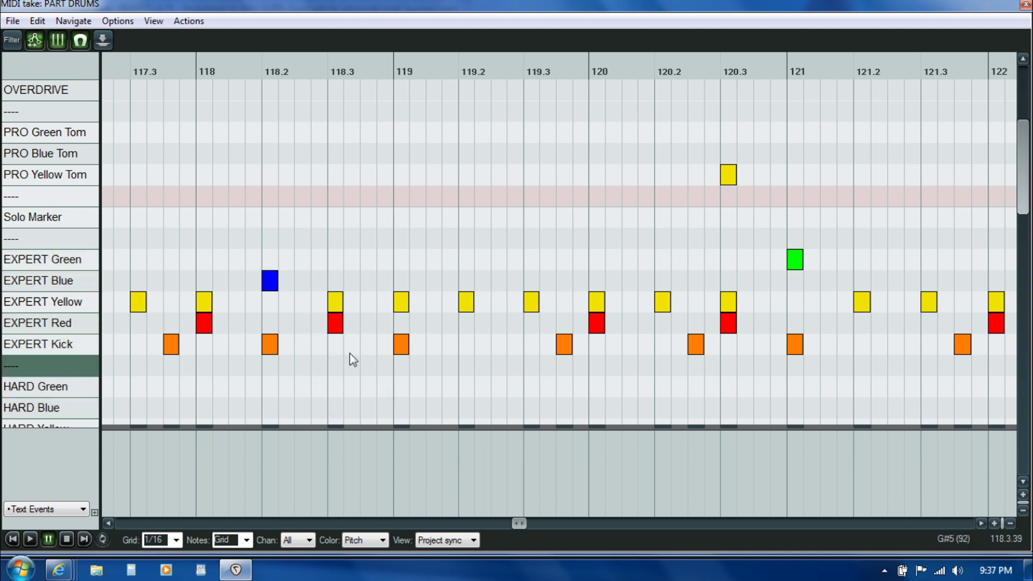
left_click(269, 282)
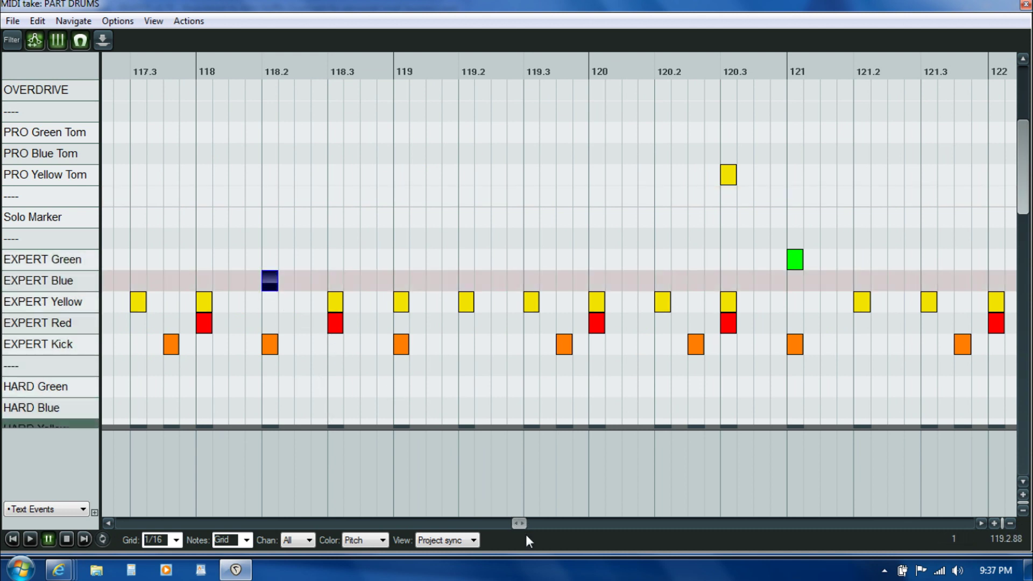
- Play the Expert drum part through measure 14 to 15.2 to hear the blue note at measure 15
left_click_drag(519, 523, 153, 528)
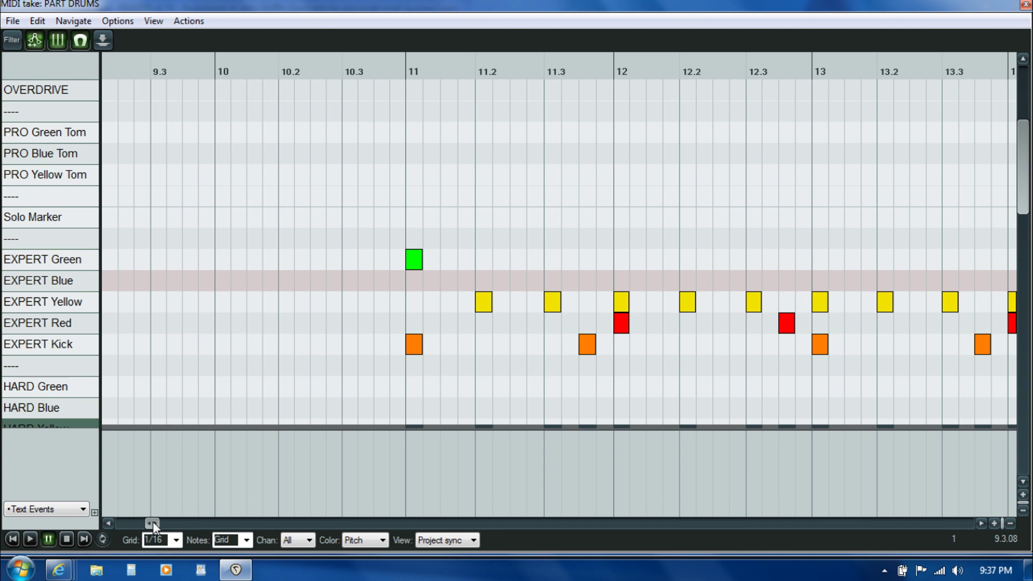
left_click_drag(153, 521, 162, 522)
key("space")
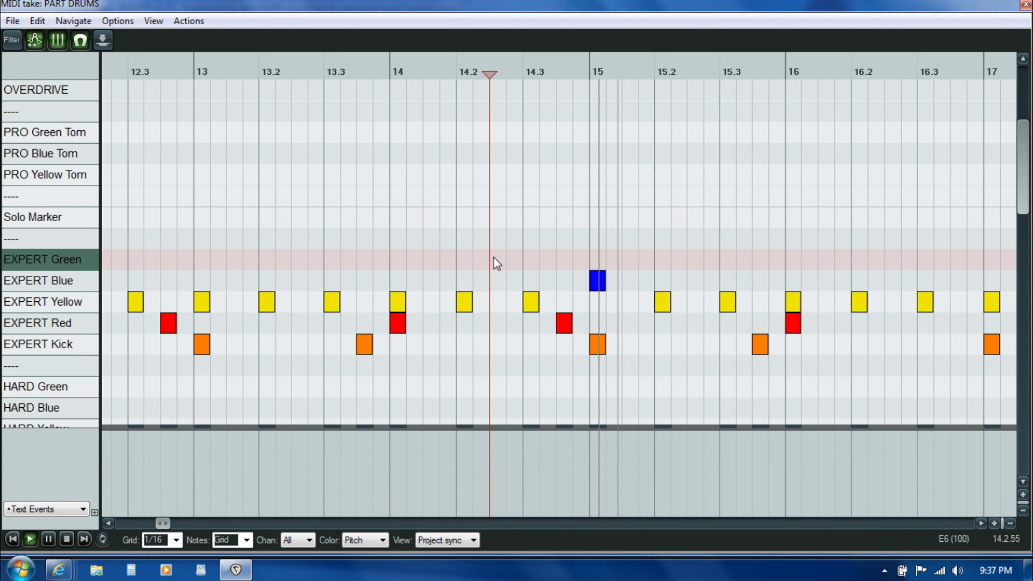
key("space")
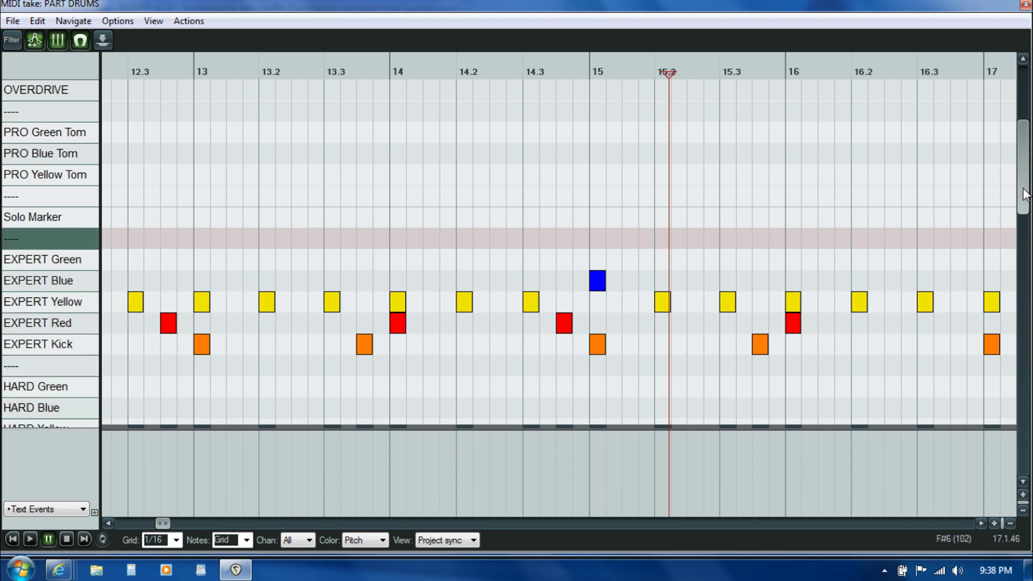
- Compare the hi-hat, snare and kick animation lanes around measure 15 with the Expert notes there
left_click_drag(1023, 194, 1024, 457)
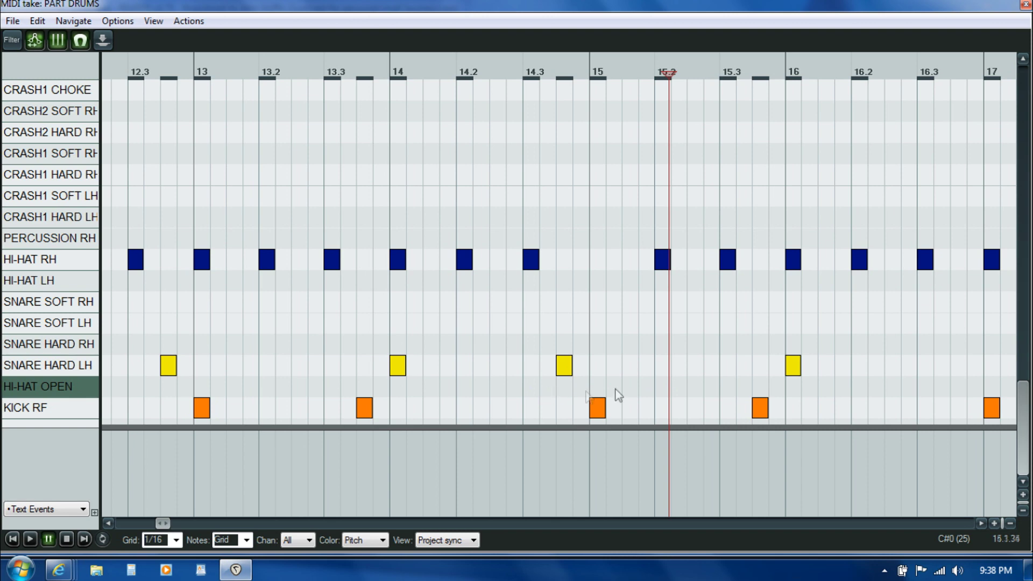
left_click_drag(1024, 445, 1024, 202)
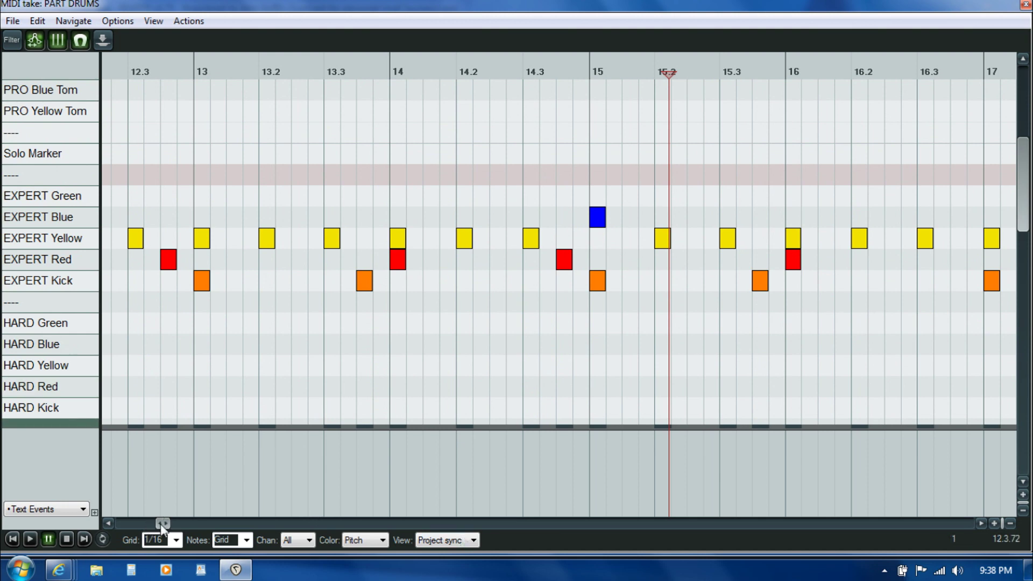
left_click_drag(162, 523, 167, 523)
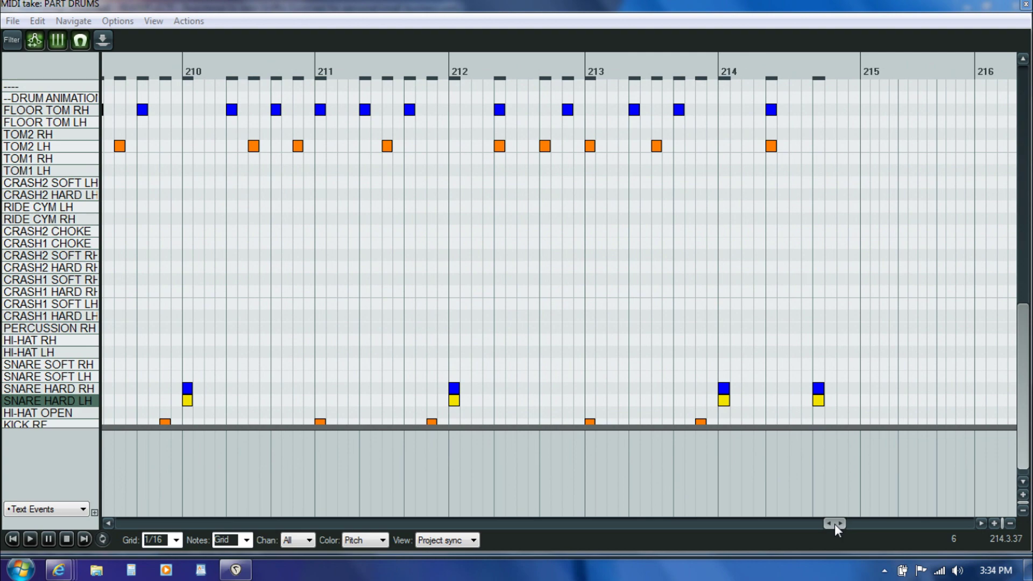
- Examine the Expert notes and their tom, crash and snare animation lanes from measures 172 to 180, selecting the CRASH2 HARD RH note at 175
left_click_drag(834, 524, 833, 524)
left_click_drag(1022, 318, 1007, 81)
left_click_drag(835, 524, 717, 534)
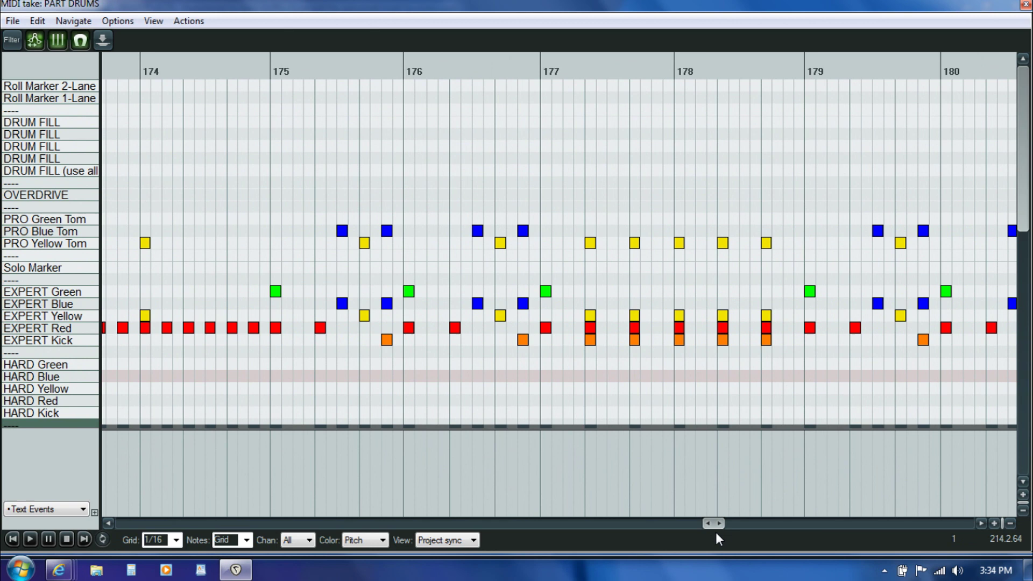
left_click_drag(1025, 215, 1024, 441)
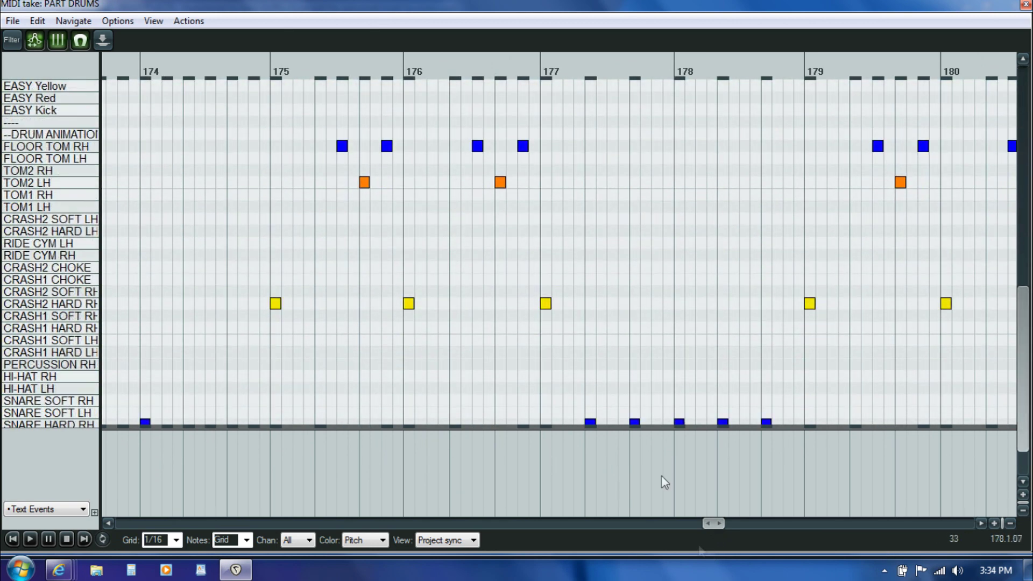
left_click(276, 304)
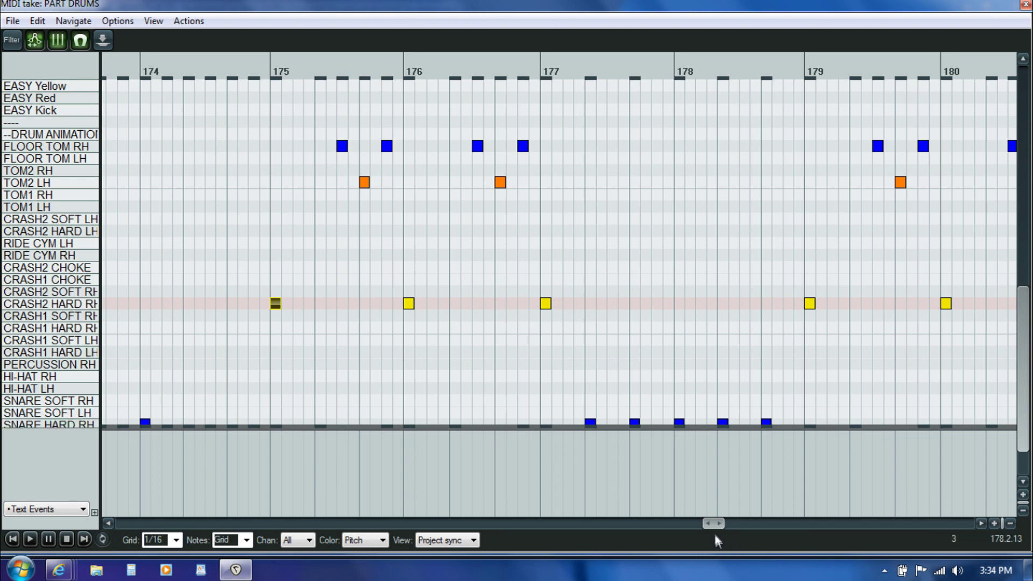
left_click_drag(714, 522, 707, 525)
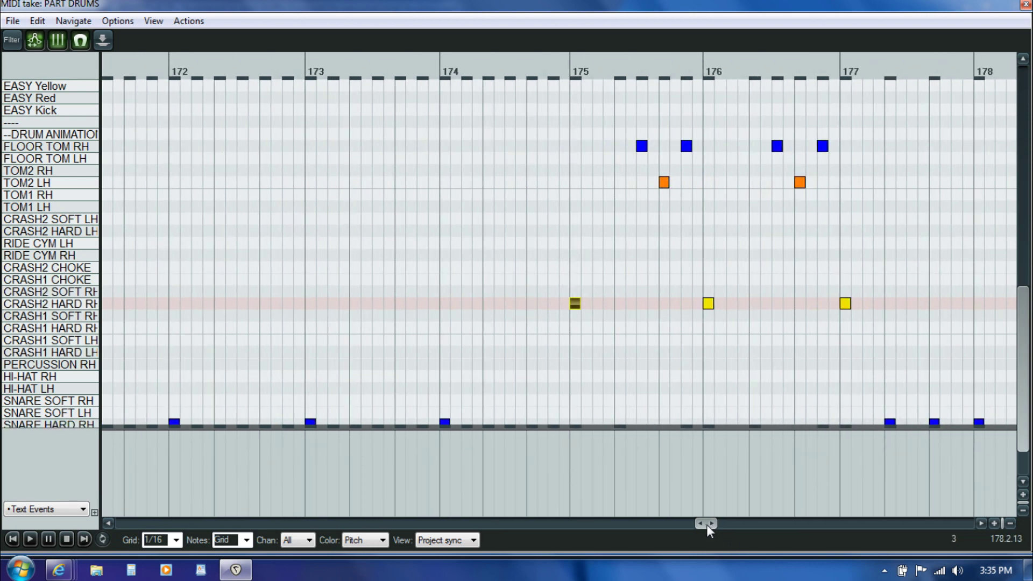